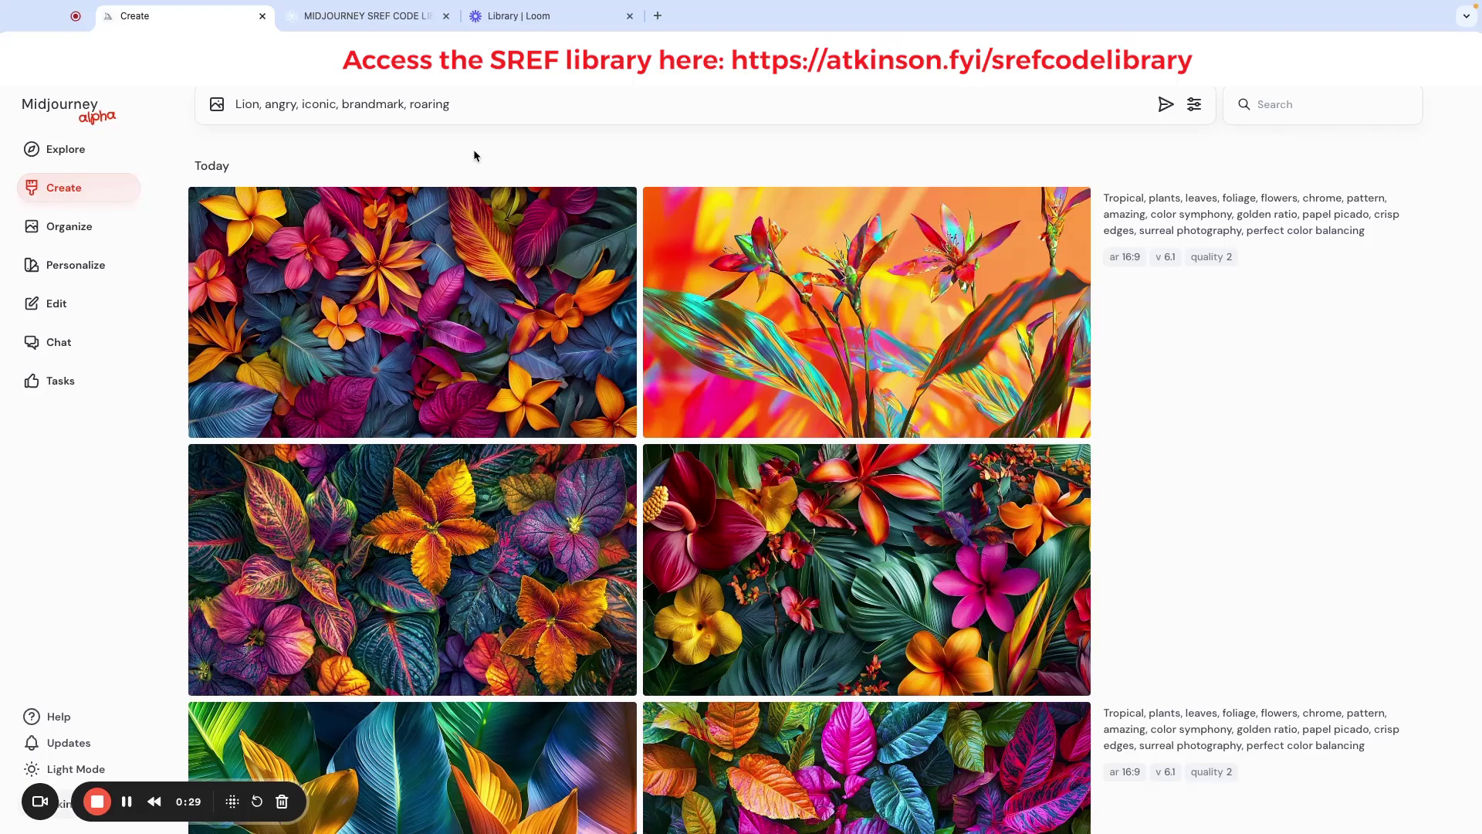
- Switch to the Midjourney SREF Code Library flipbook
{"action": "left_click", "coordinate": [350, 17]}
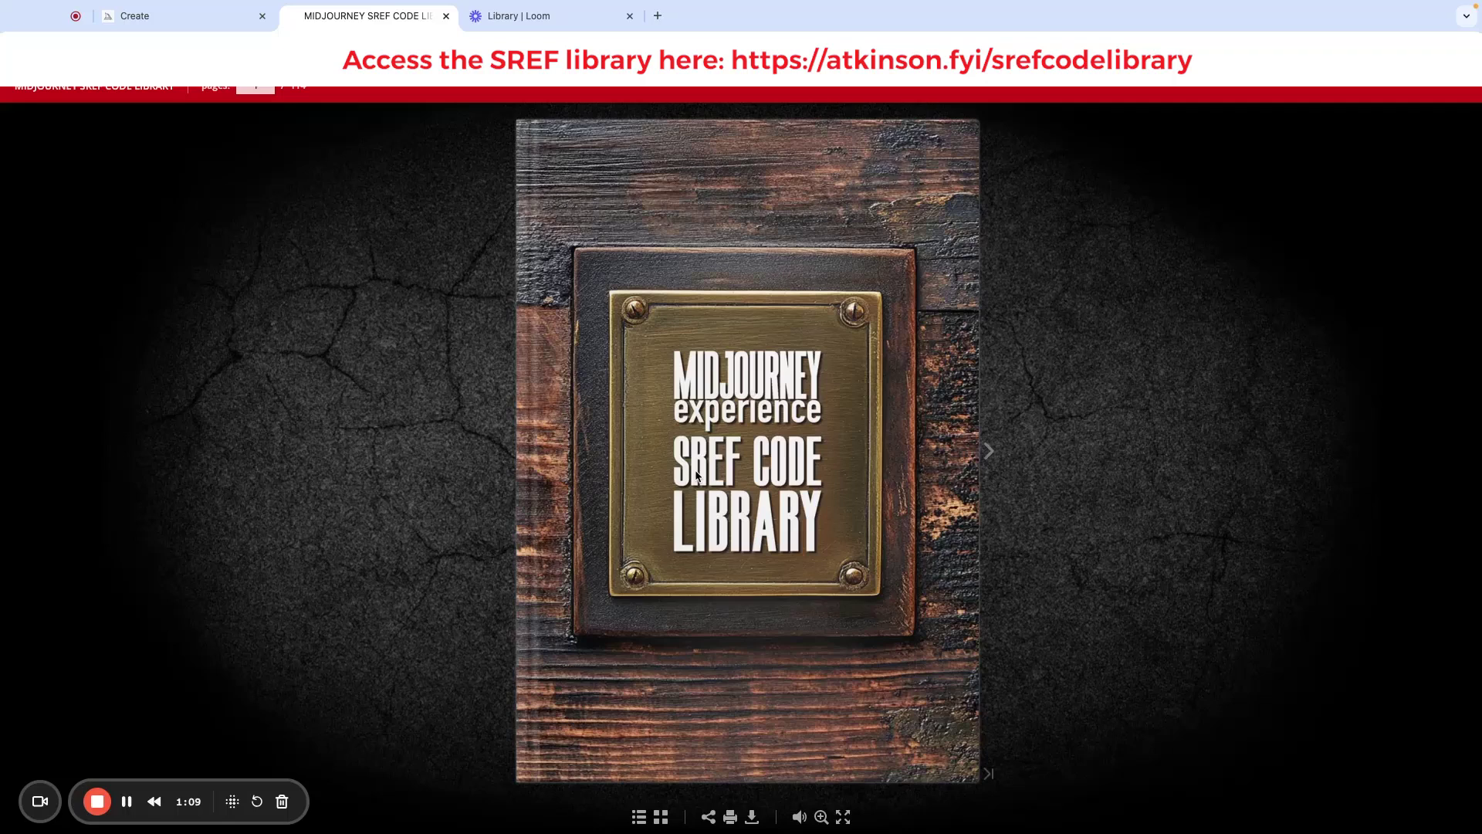
- Turn past the cover to the welcome and Retro Ink Mastery 976633098 spread
{"action": "left_click", "coordinate": [991, 454]}
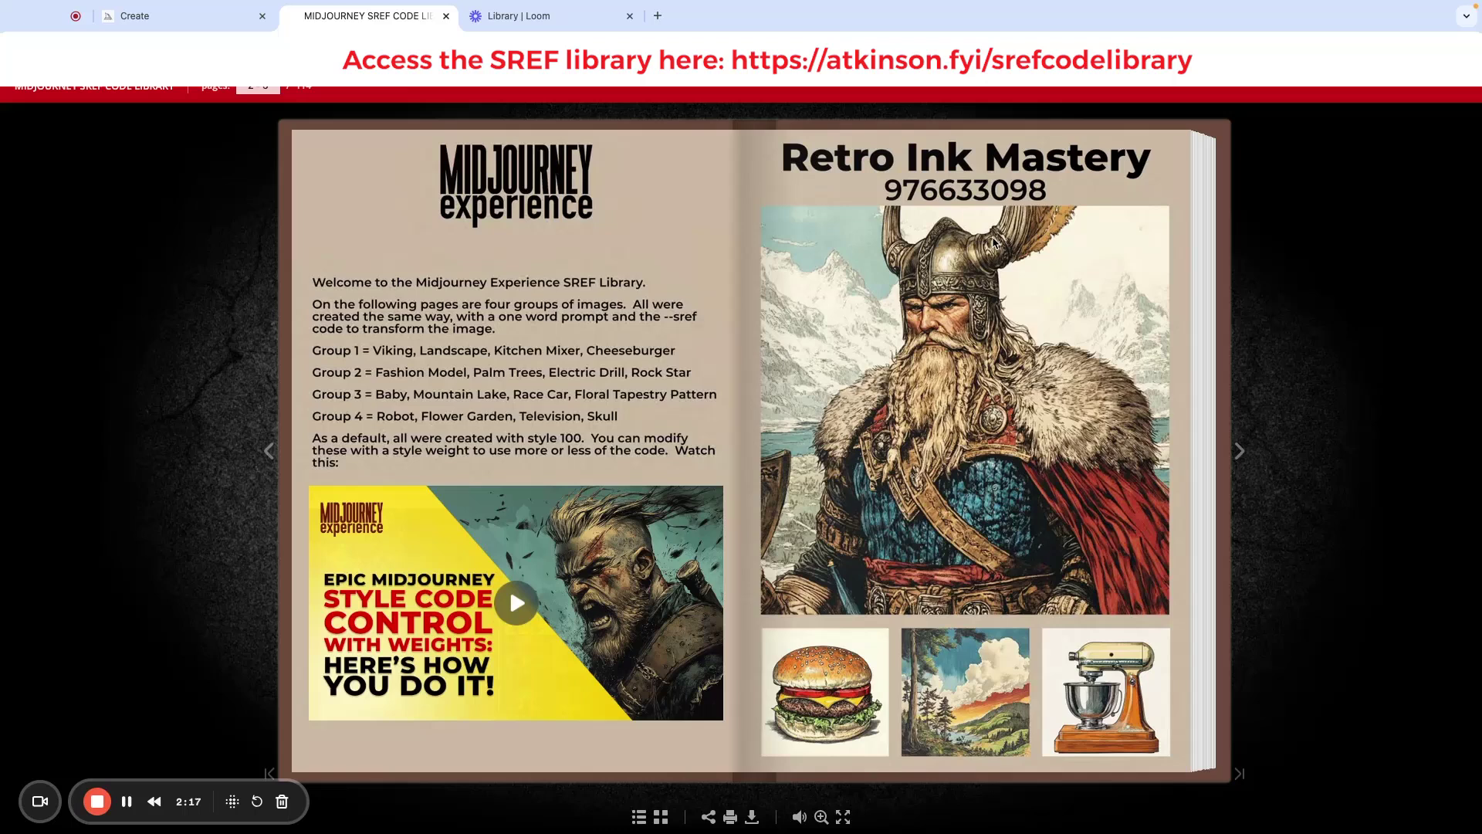
- Return to Midjourney and place the cursor at the end of the lion prompt
{"action": "left_click", "coordinate": [165, 21]}
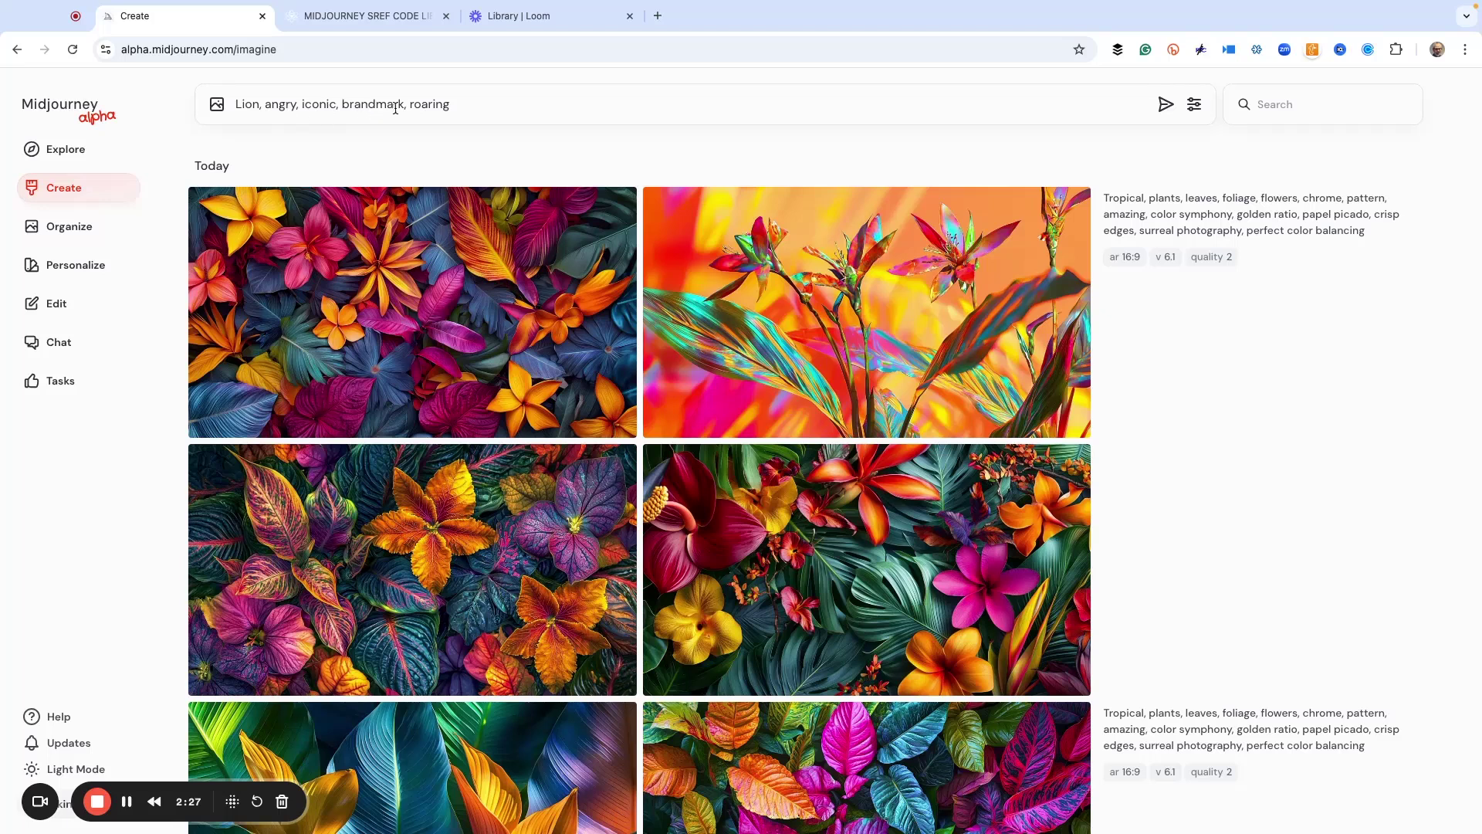
{"action": "left_click", "coordinate": [469, 106]}
- Append '--sref {976633098,' to the lion prompt, then page the library to the next spread
{"action": "type", "text": "--"}
{"action": "type", "text": "se"}
{"action": "type", "text": "ef"}
{"action": "type", "text": " {"}
{"action": "left_click", "coordinate": [391, 15]}
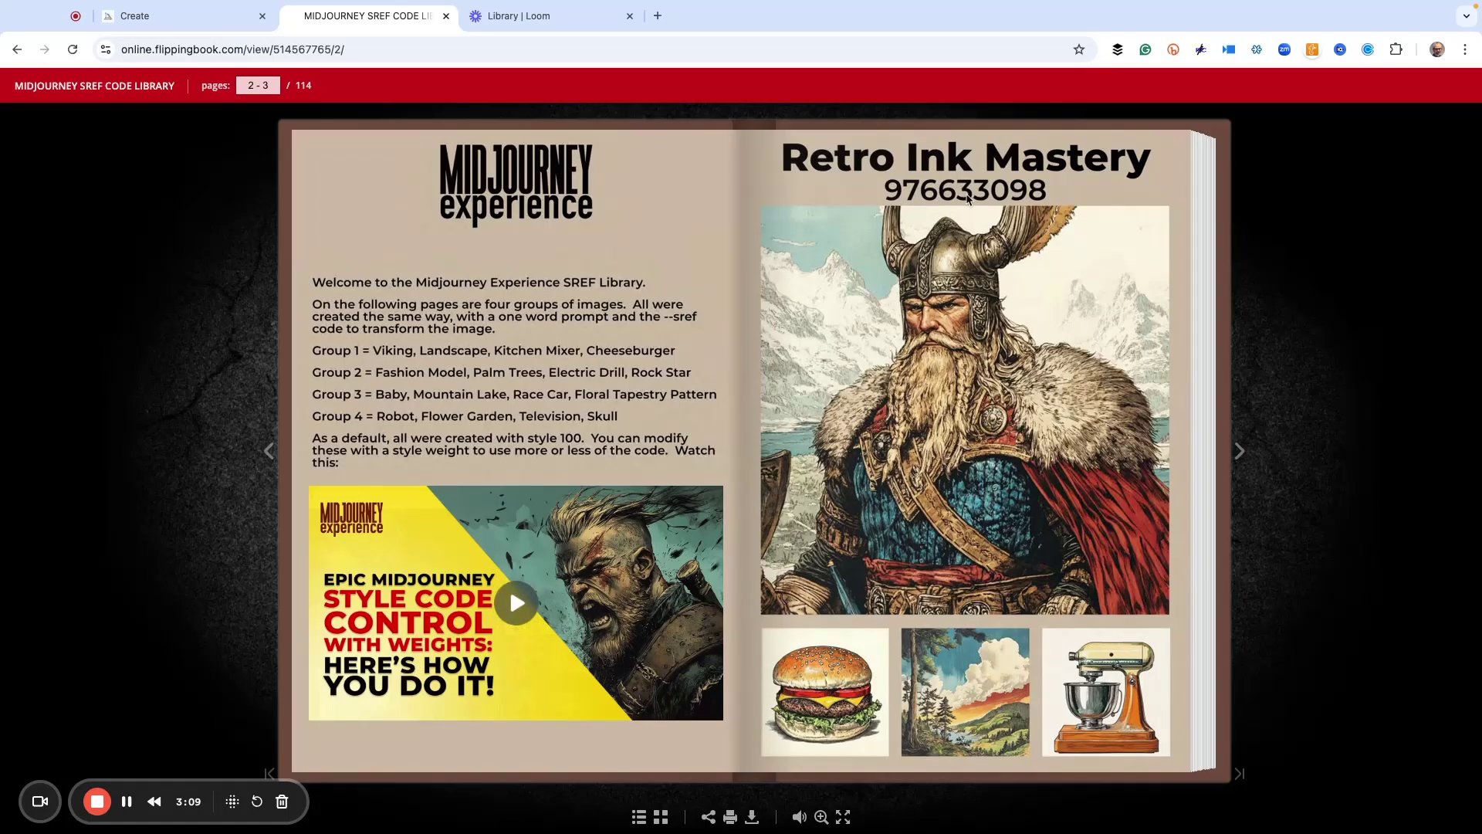
{"action": "left_click", "coordinate": [220, 22]}
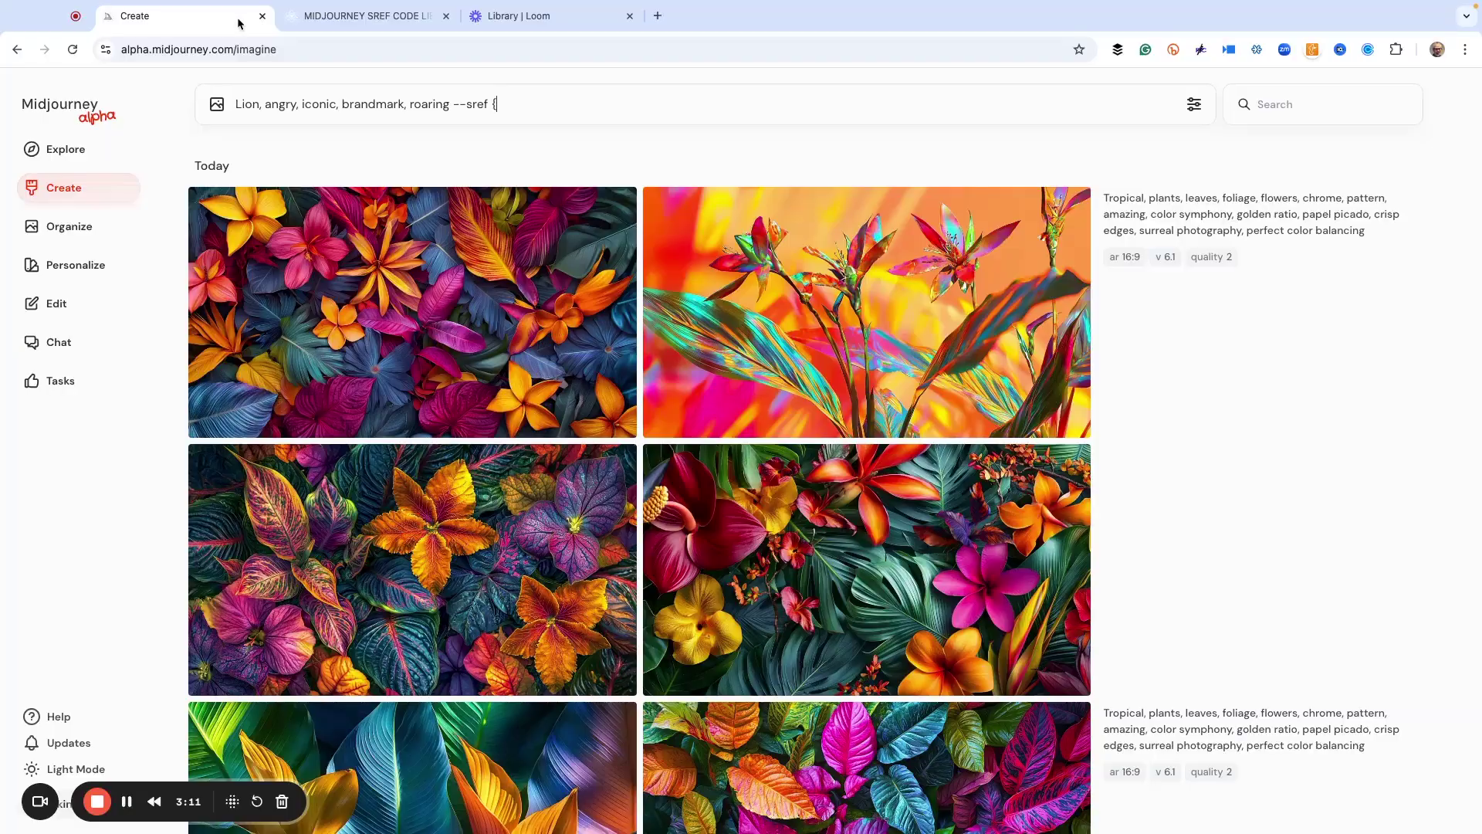
{"action": "type", "text": "976633098,"}
{"action": "left_click", "coordinate": [383, 15]}
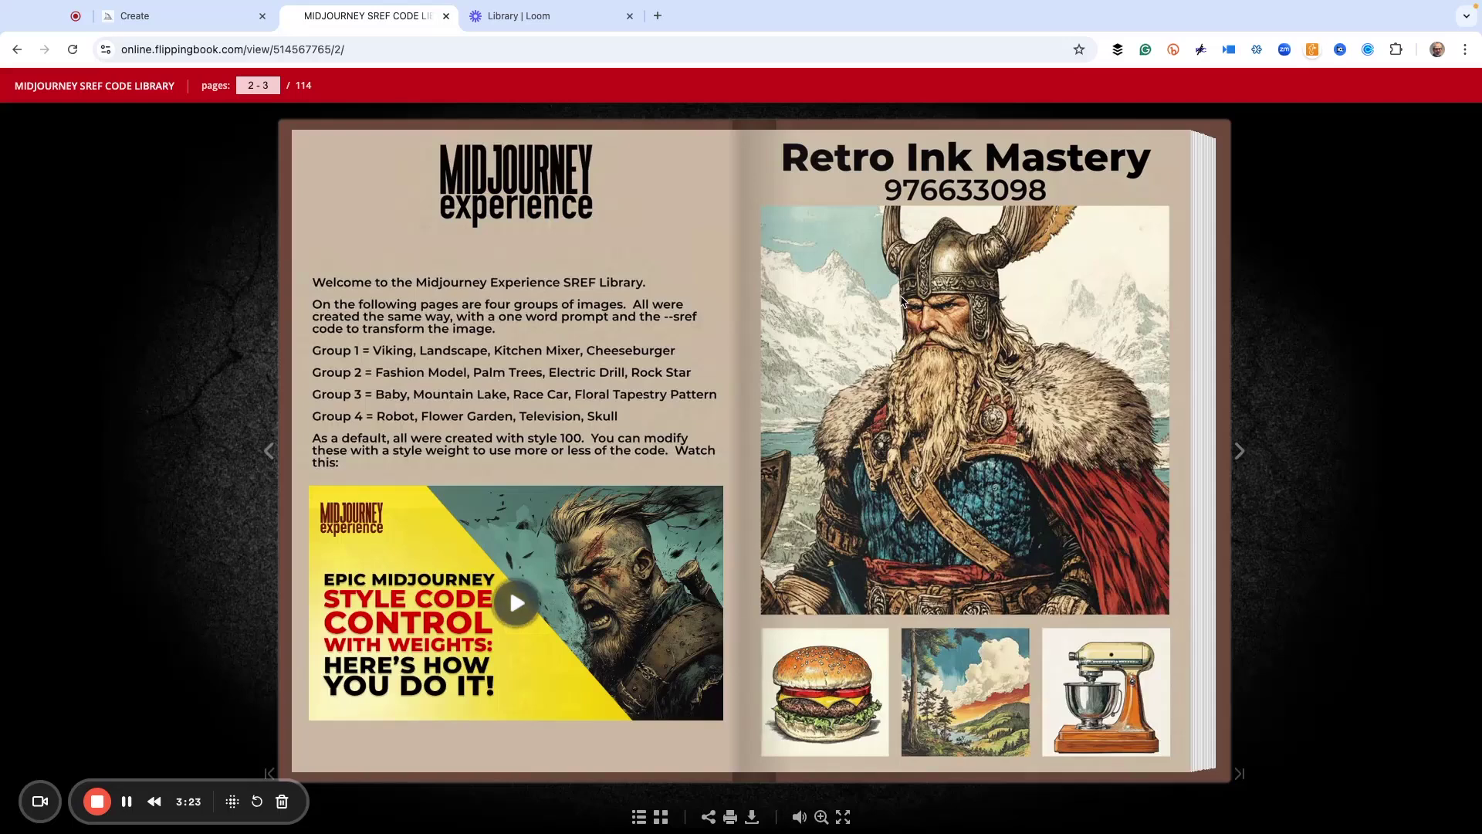
{"action": "left_click", "coordinate": [1240, 456]}
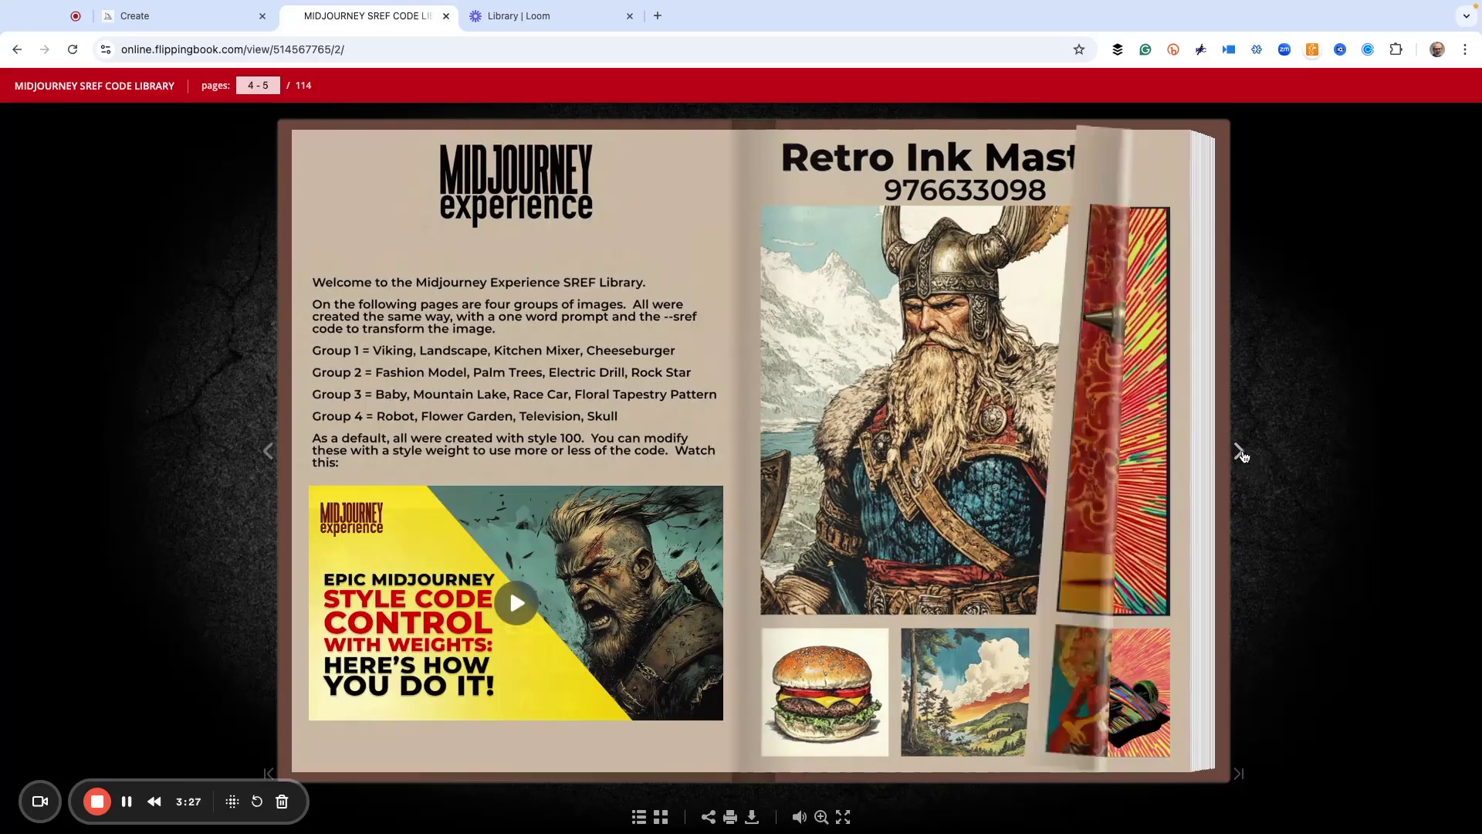
- Turn to the Gold Etching spread and add code 507 to the --sref list
{"action": "left_click", "coordinate": [1240, 456]}
{"action": "left_click", "coordinate": [1239, 452]}
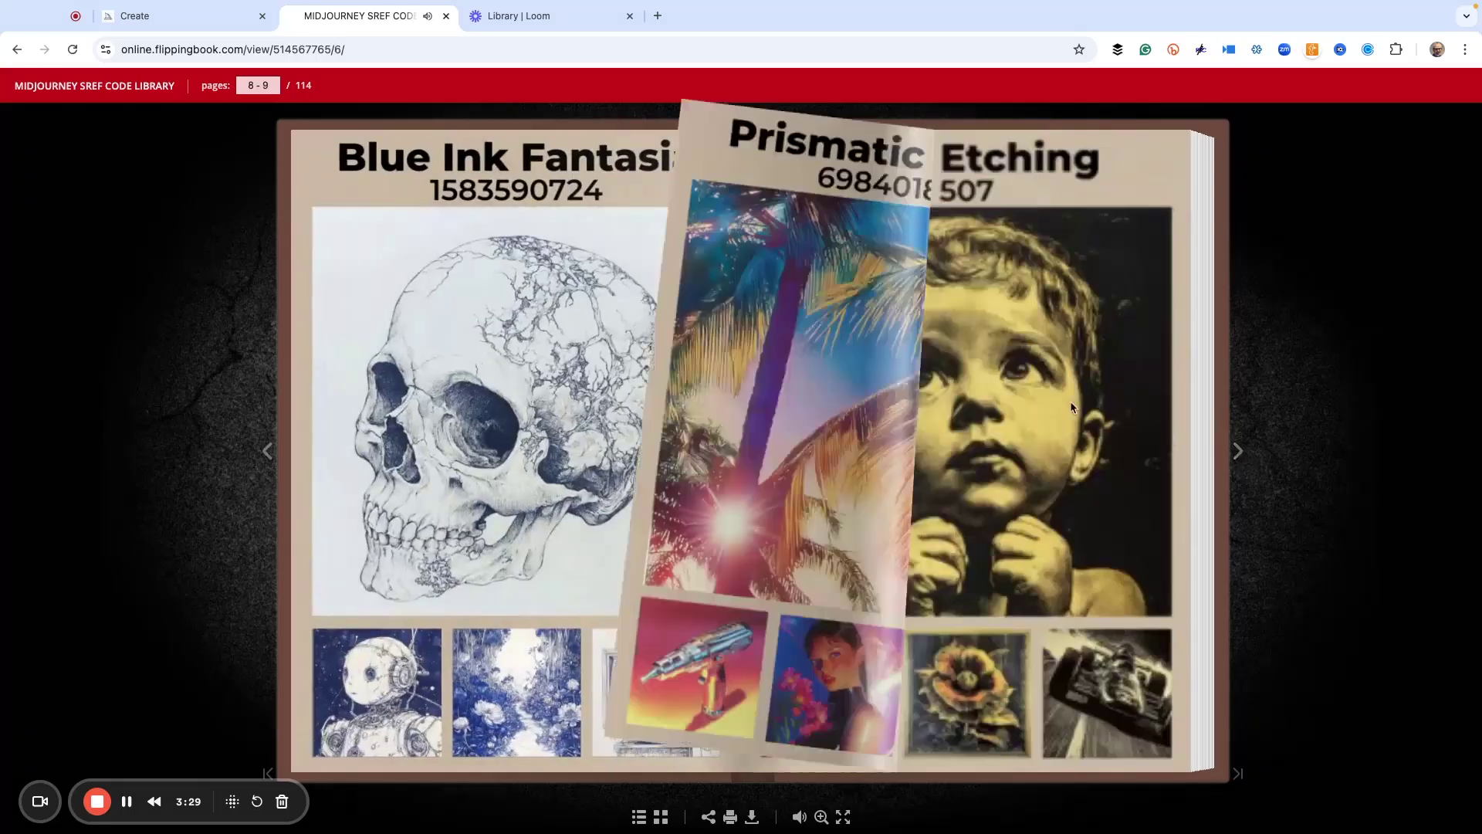
{"action": "left_click", "coordinate": [192, 15]}
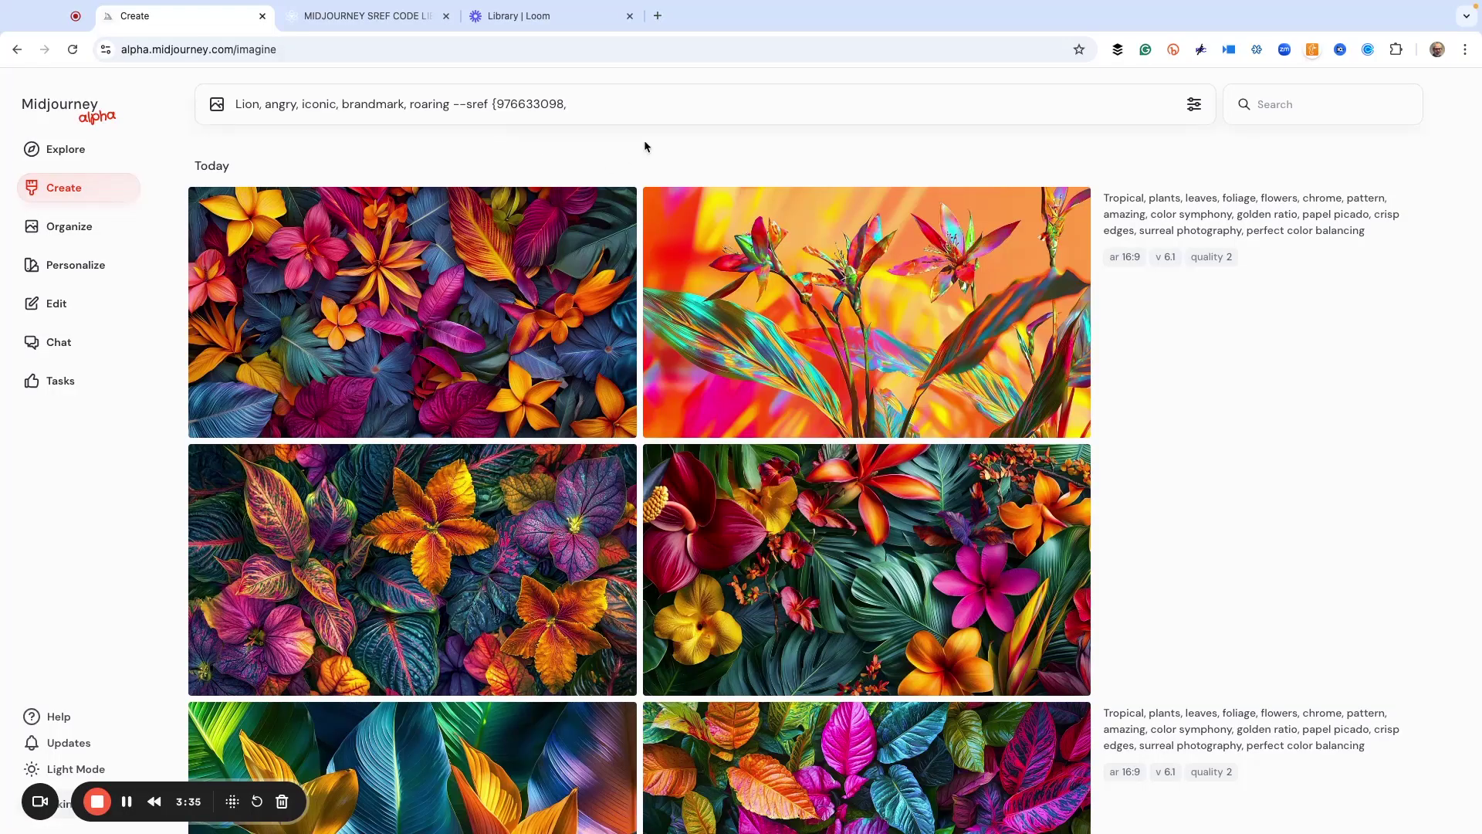
{"action": "type", "text": "507,"}
{"action": "left_click", "coordinate": [328, 17]}
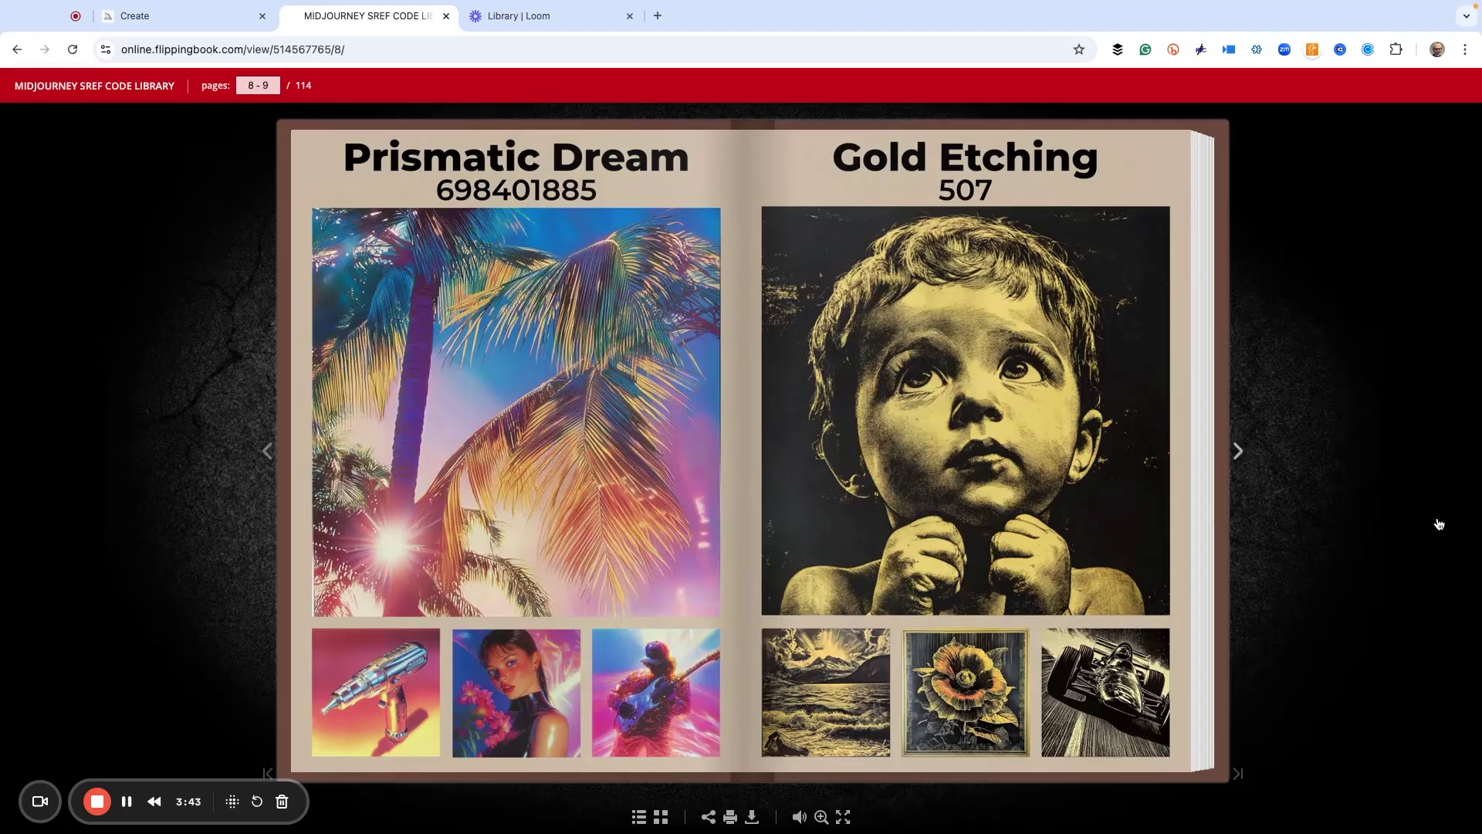
{"action": "left_click", "coordinate": [1239, 454]}
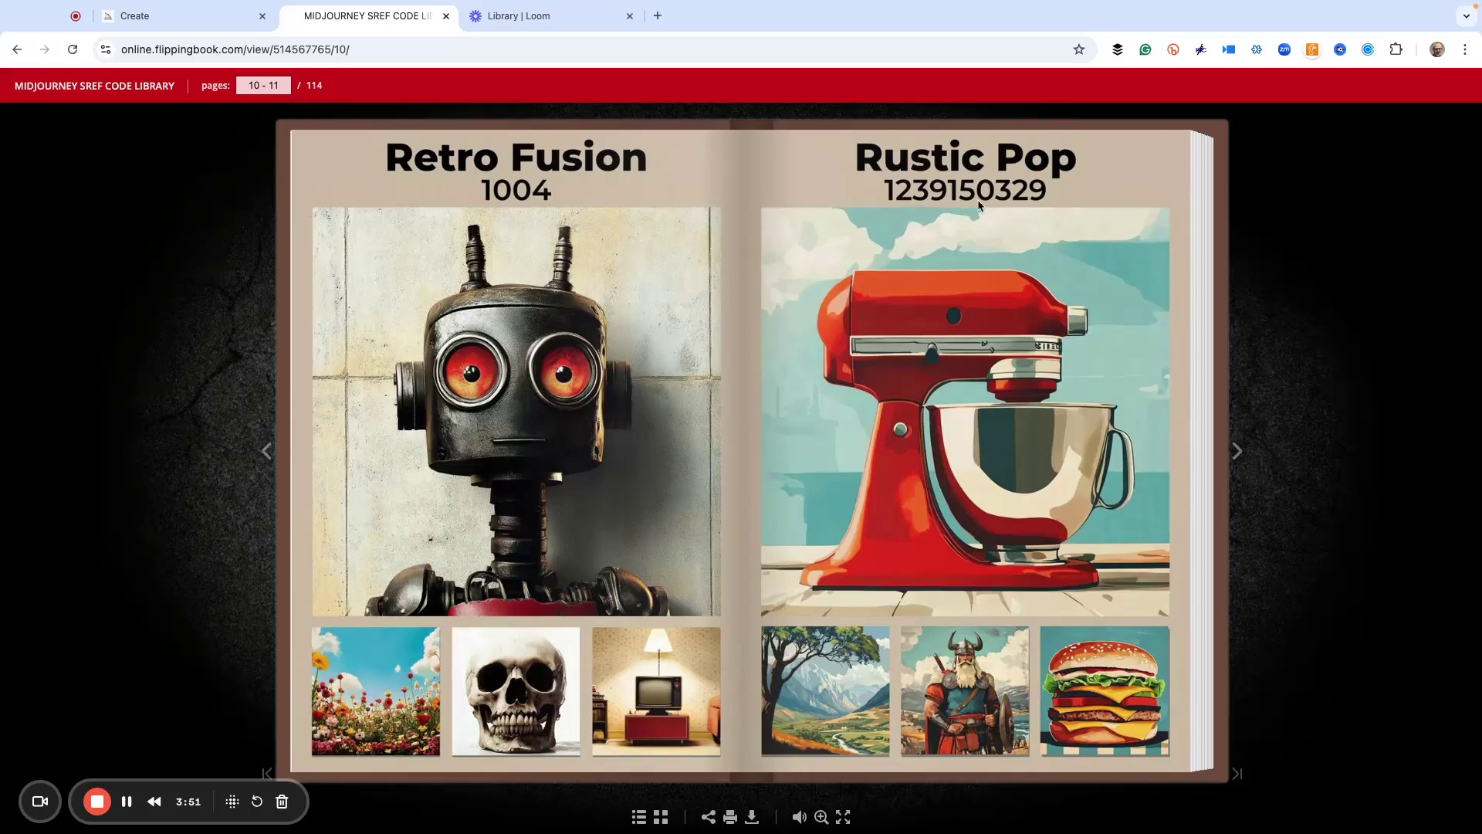
{"action": "left_click", "coordinate": [185, 20]}
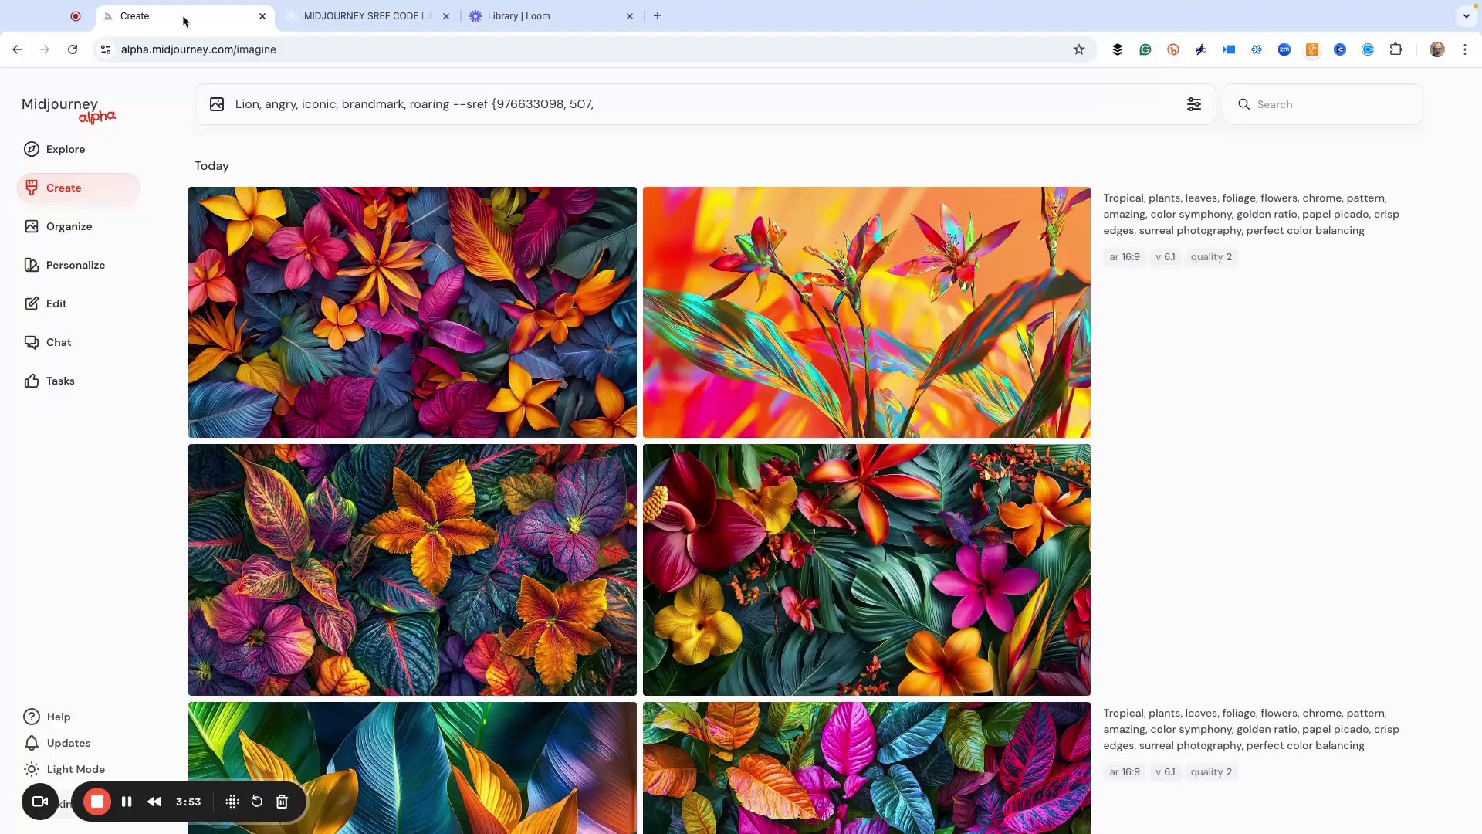
{"action": "type", "text": "123"}
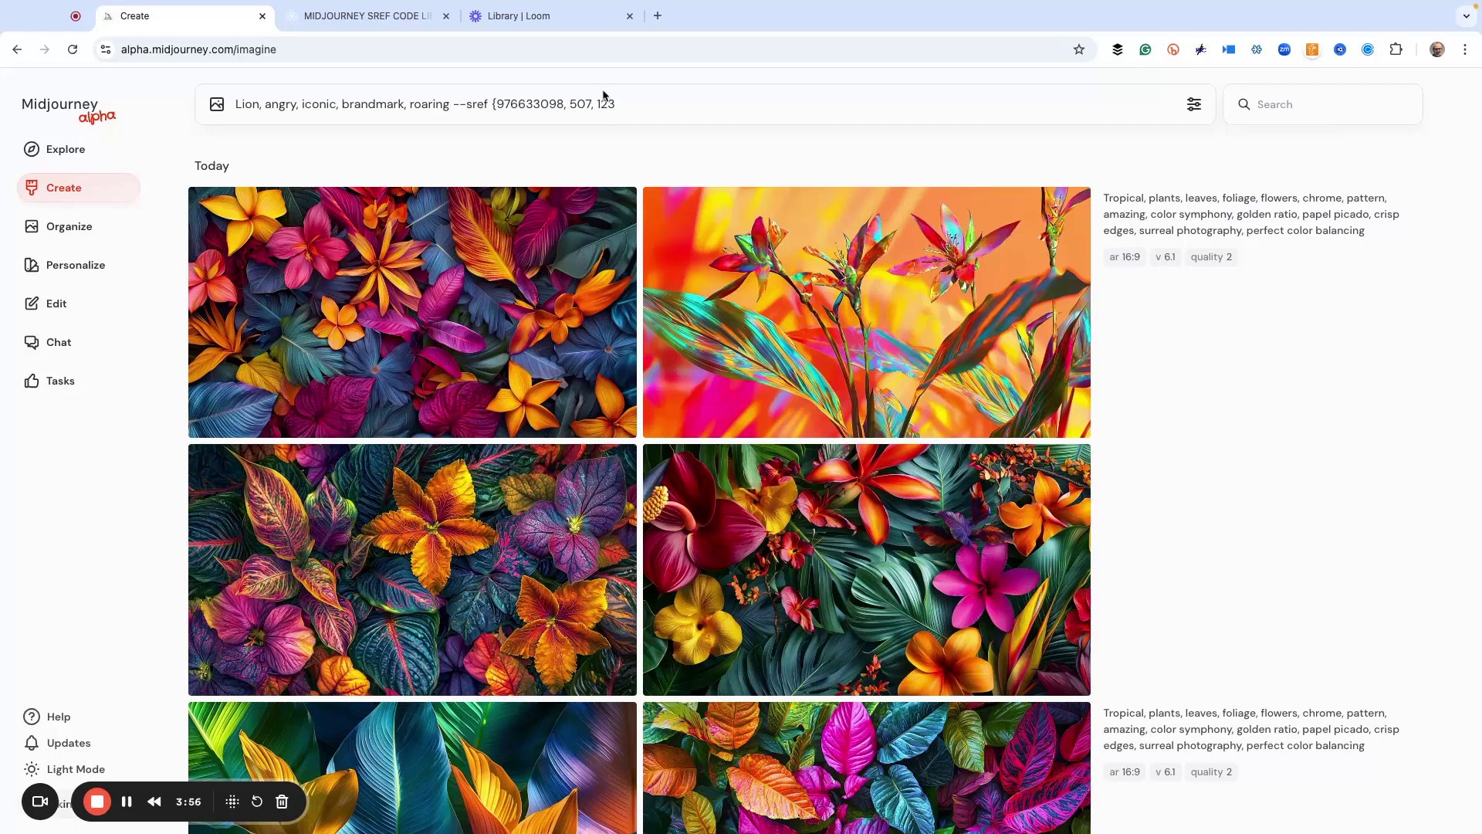
{"action": "left_click", "coordinate": [379, 17]}
{"action": "left_click", "coordinate": [184, 23]}
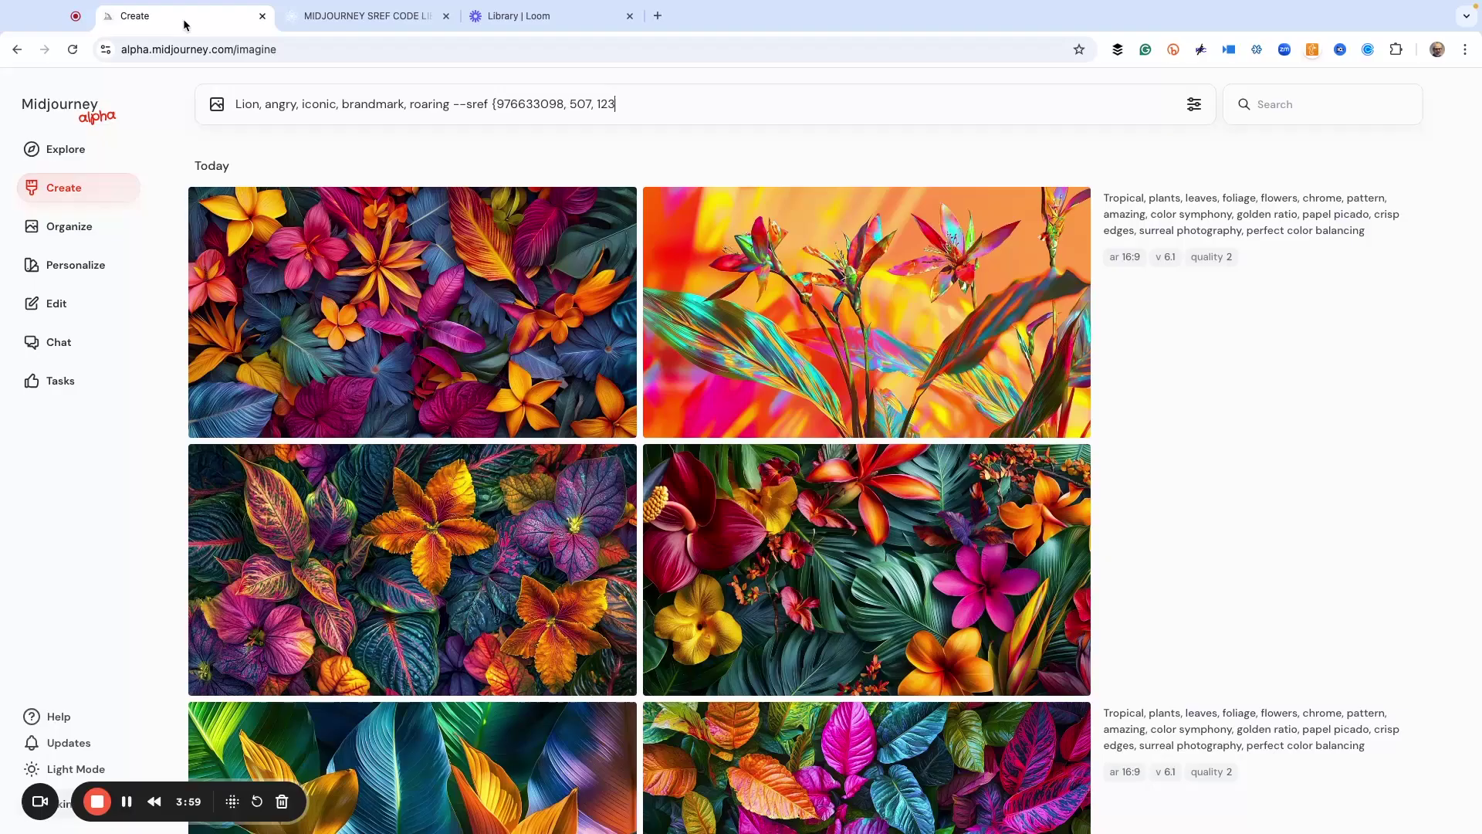
{"action": "type", "text": "915"}
{"action": "left_click", "coordinate": [364, 17]}
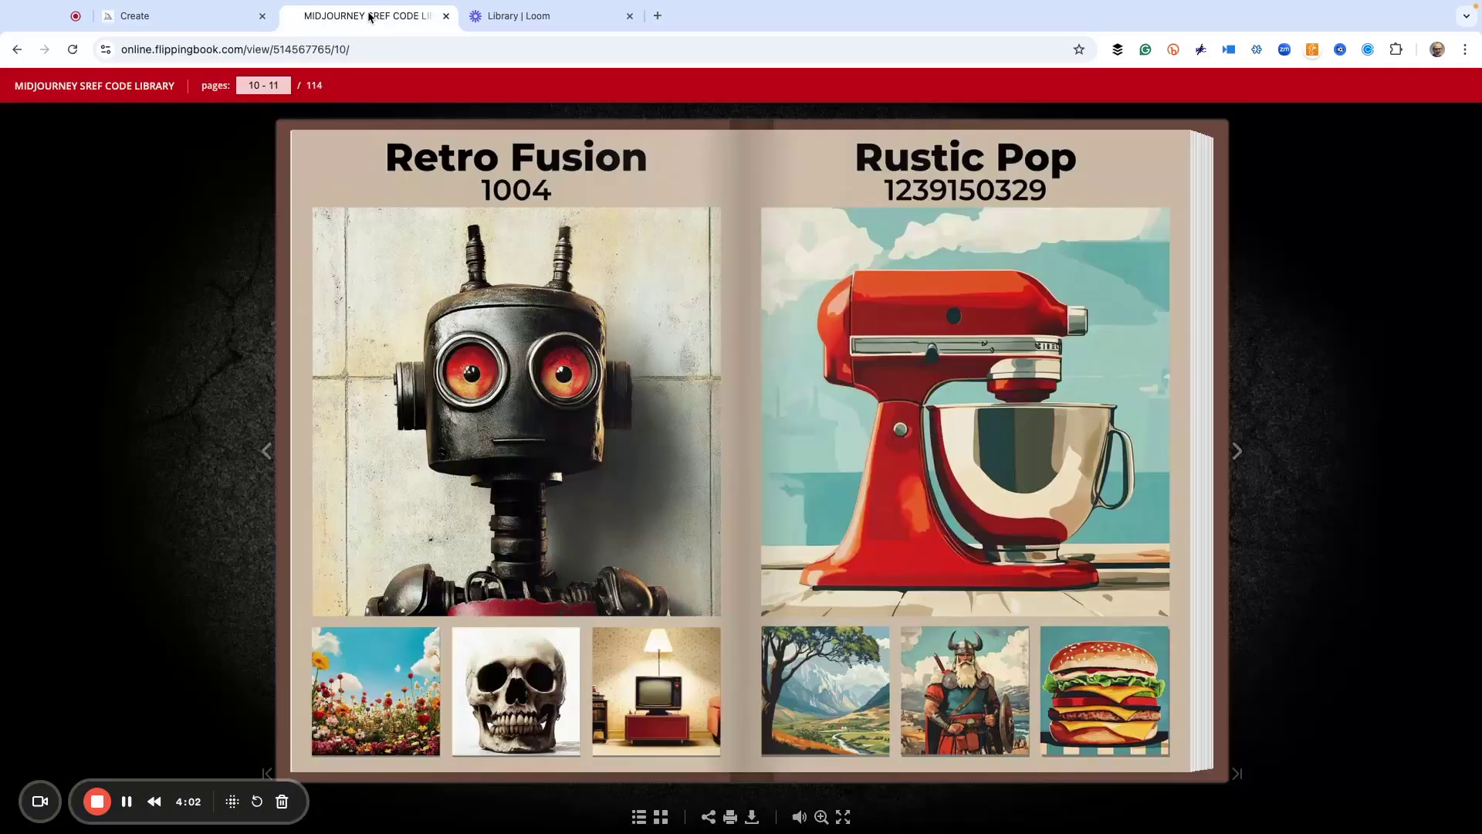
{"action": "left_click", "coordinate": [172, 23]}
{"action": "type", "text": "0329,"}
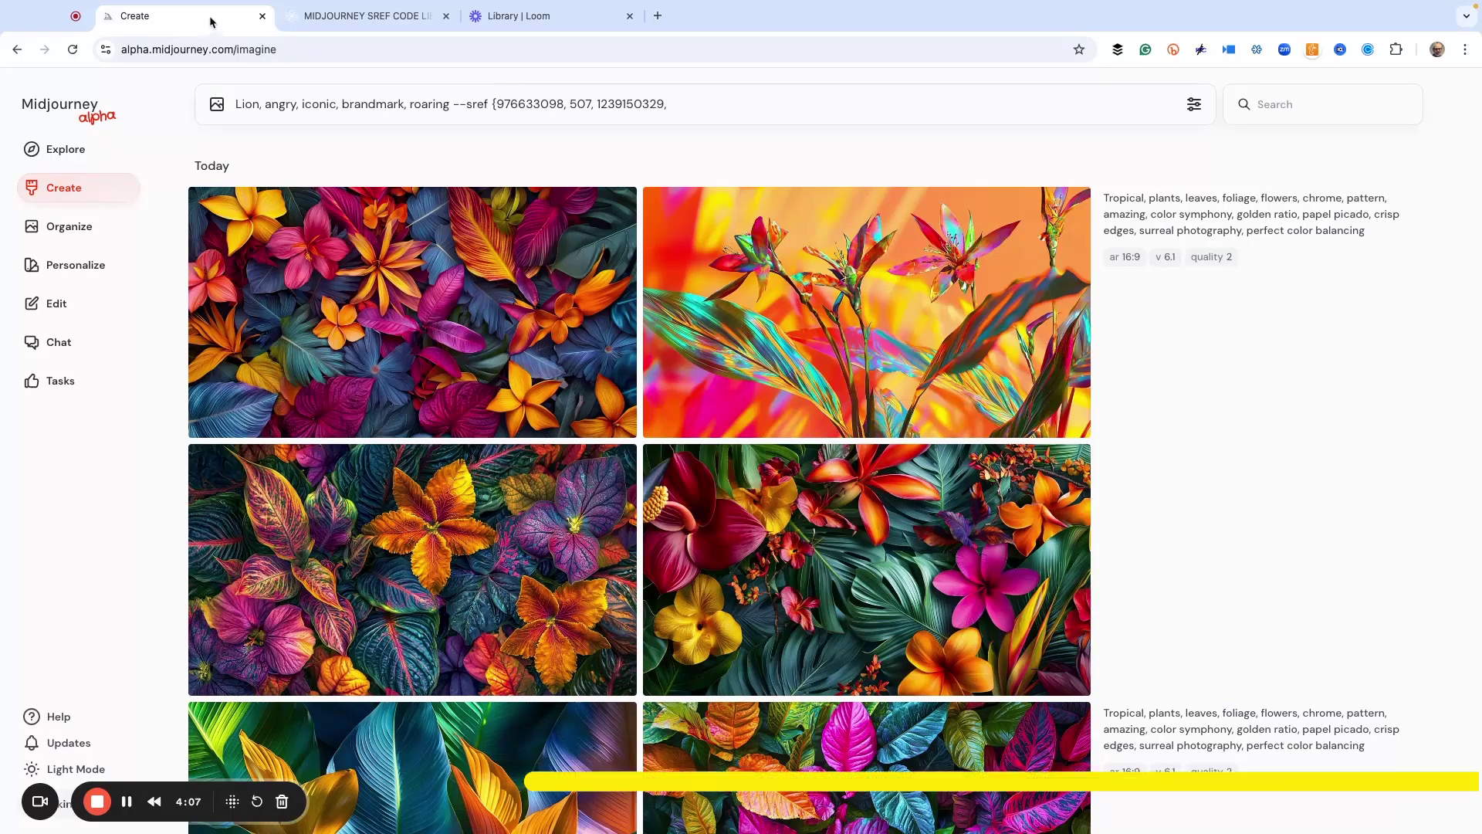
- Page ahead to the Epic Woodcut spread and close the list with code 466232597
{"action": "left_click", "coordinate": [376, 22]}
{"action": "left_click", "coordinate": [1236, 451]}
{"action": "left_click", "coordinate": [1237, 453]}
{"action": "left_click", "coordinate": [1236, 452]}
{"action": "left_click", "coordinate": [1236, 453]}
{"action": "left_click", "coordinate": [1236, 452]}
{"action": "left_click", "coordinate": [1236, 453]}
{"action": "left_click", "coordinate": [1236, 452]}
{"action": "left_click", "coordinate": [1236, 452]}
{"action": "left_click", "coordinate": [1236, 453]}
{"action": "left_click", "coordinate": [1236, 452]}
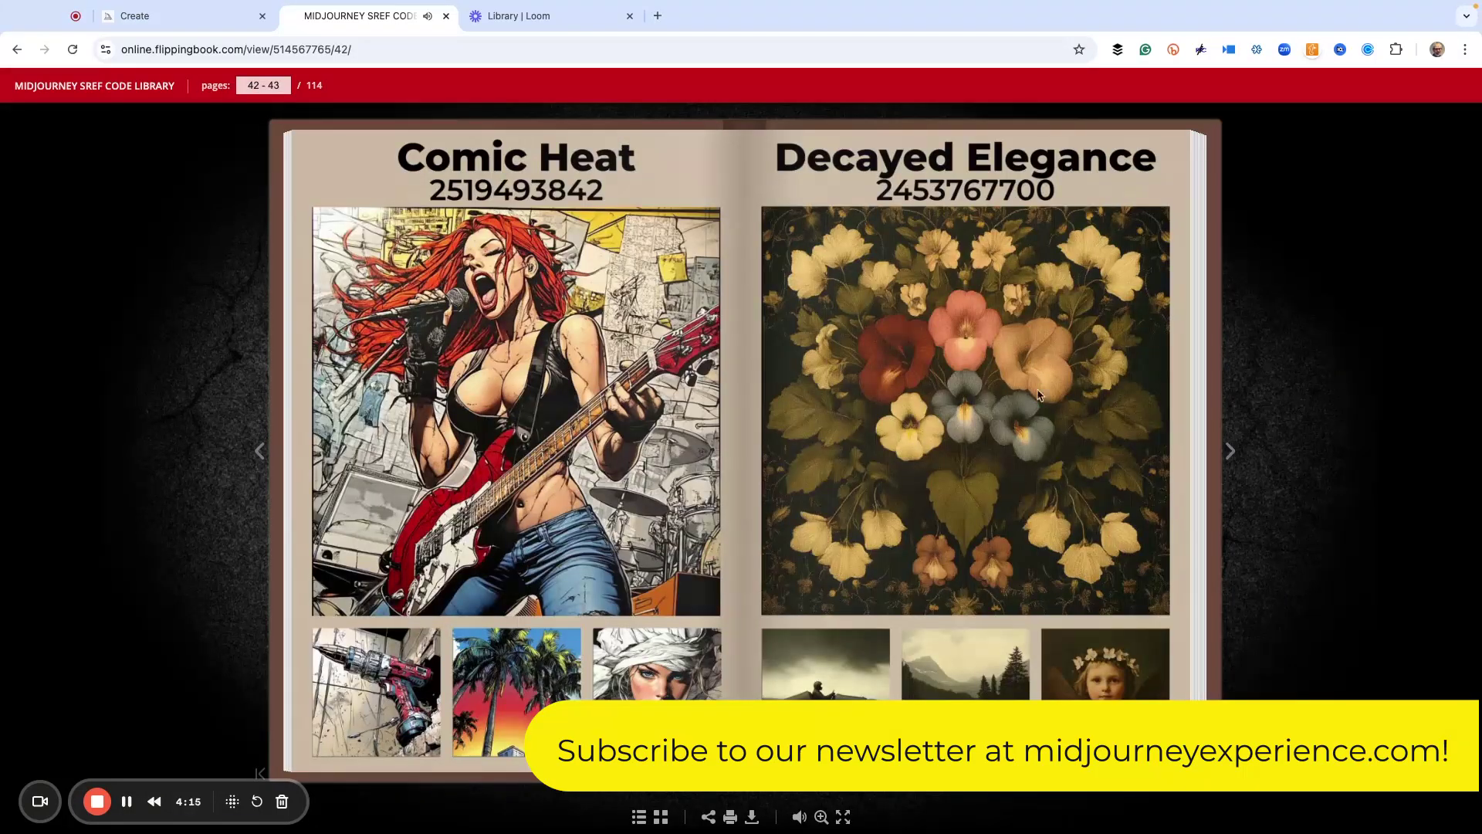
{"action": "left_click", "coordinate": [1227, 449]}
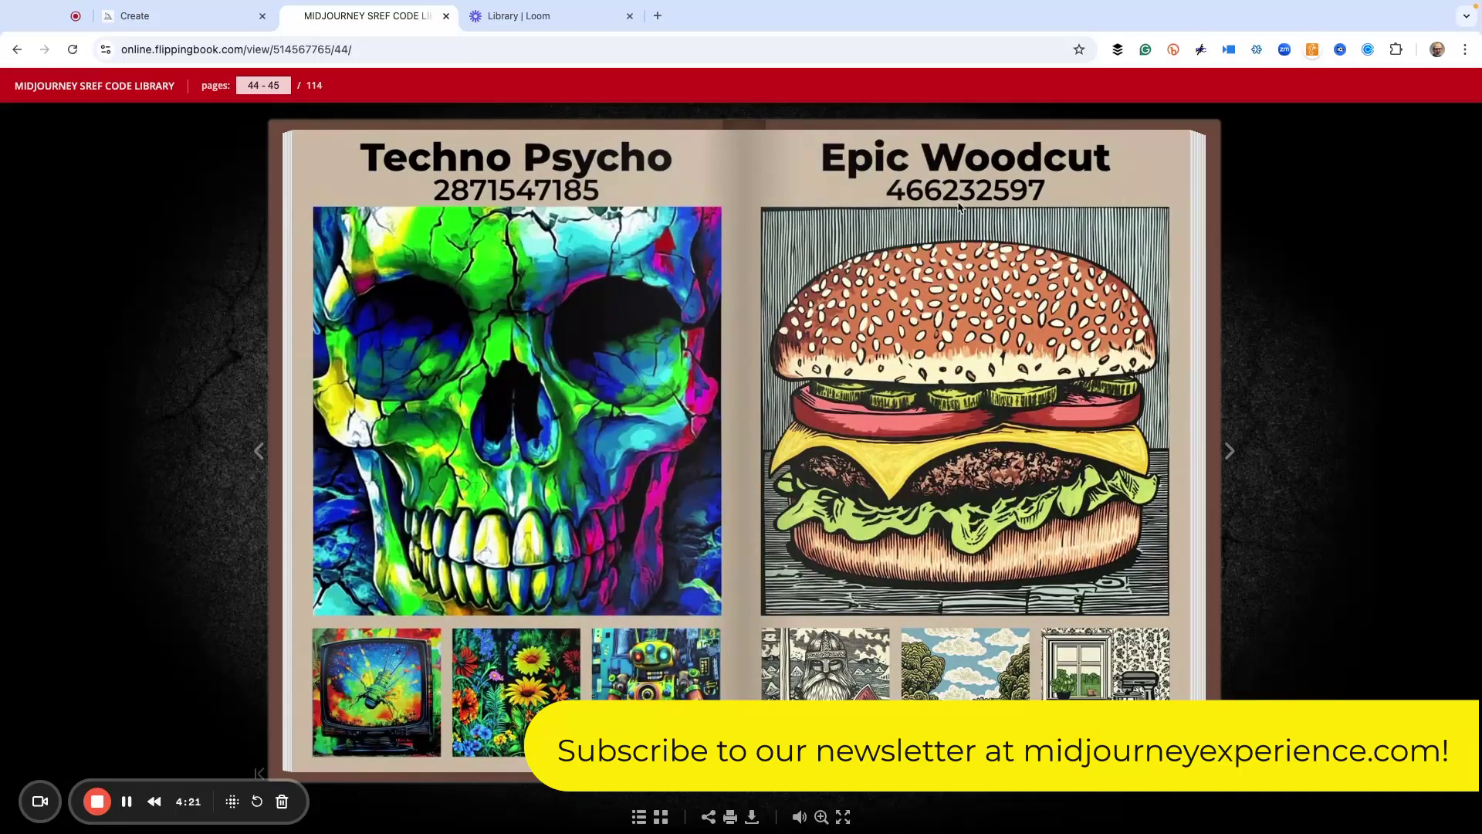
{"action": "left_click", "coordinate": [191, 16]}
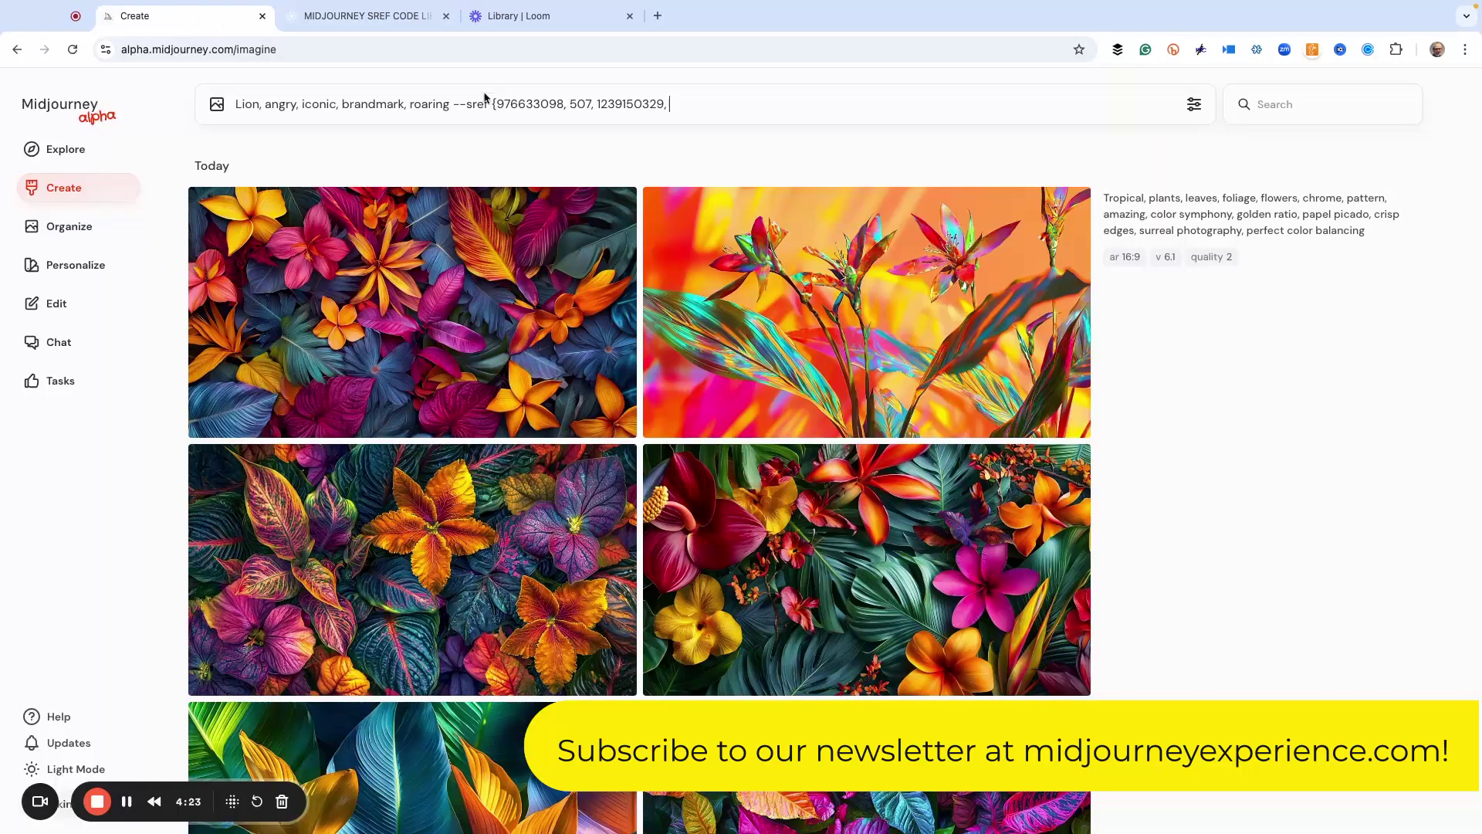
{"action": "type", "text": "466232597"}
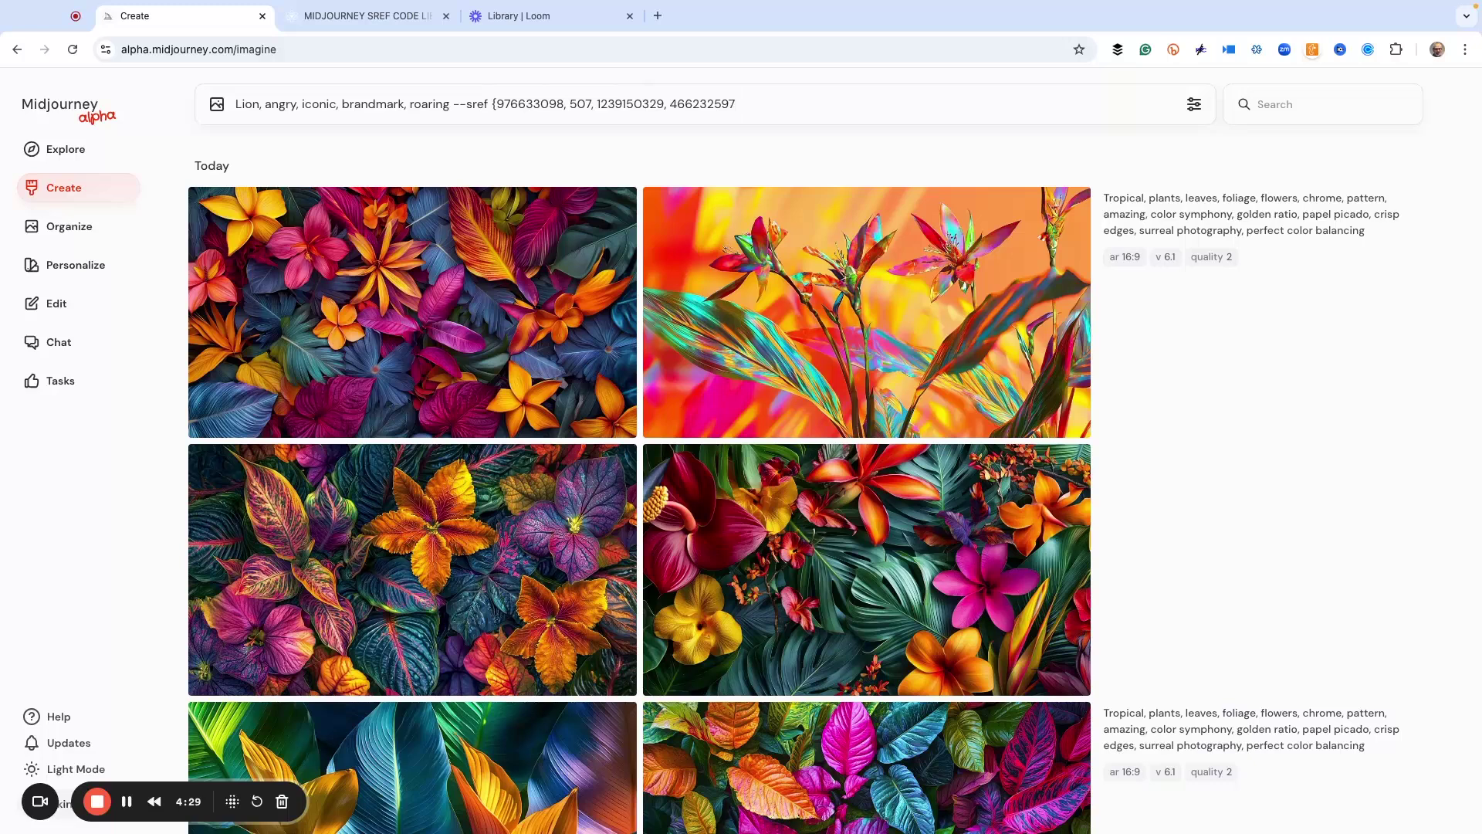
{"action": "type", "text": "}"}
- Submit the lion prompt with its four sref codes
{"action": "key", "text": "Return"}
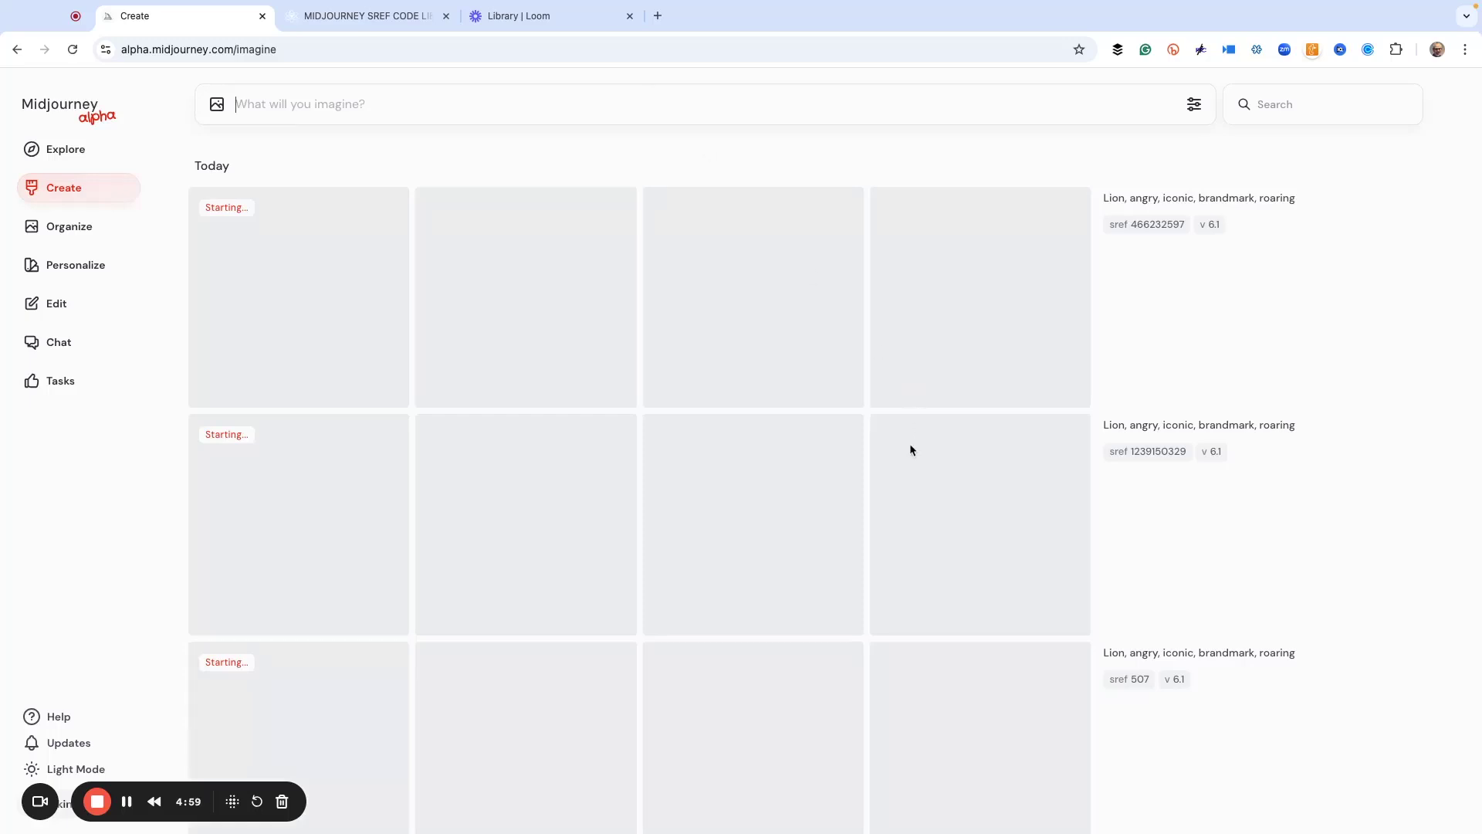
- Watch the four lion jobs render and open the fourth sref 976633098 lion full-size
{"action": "scroll", "coordinate": [908, 446], "scroll_direction": "down", "scroll_amount": 3}
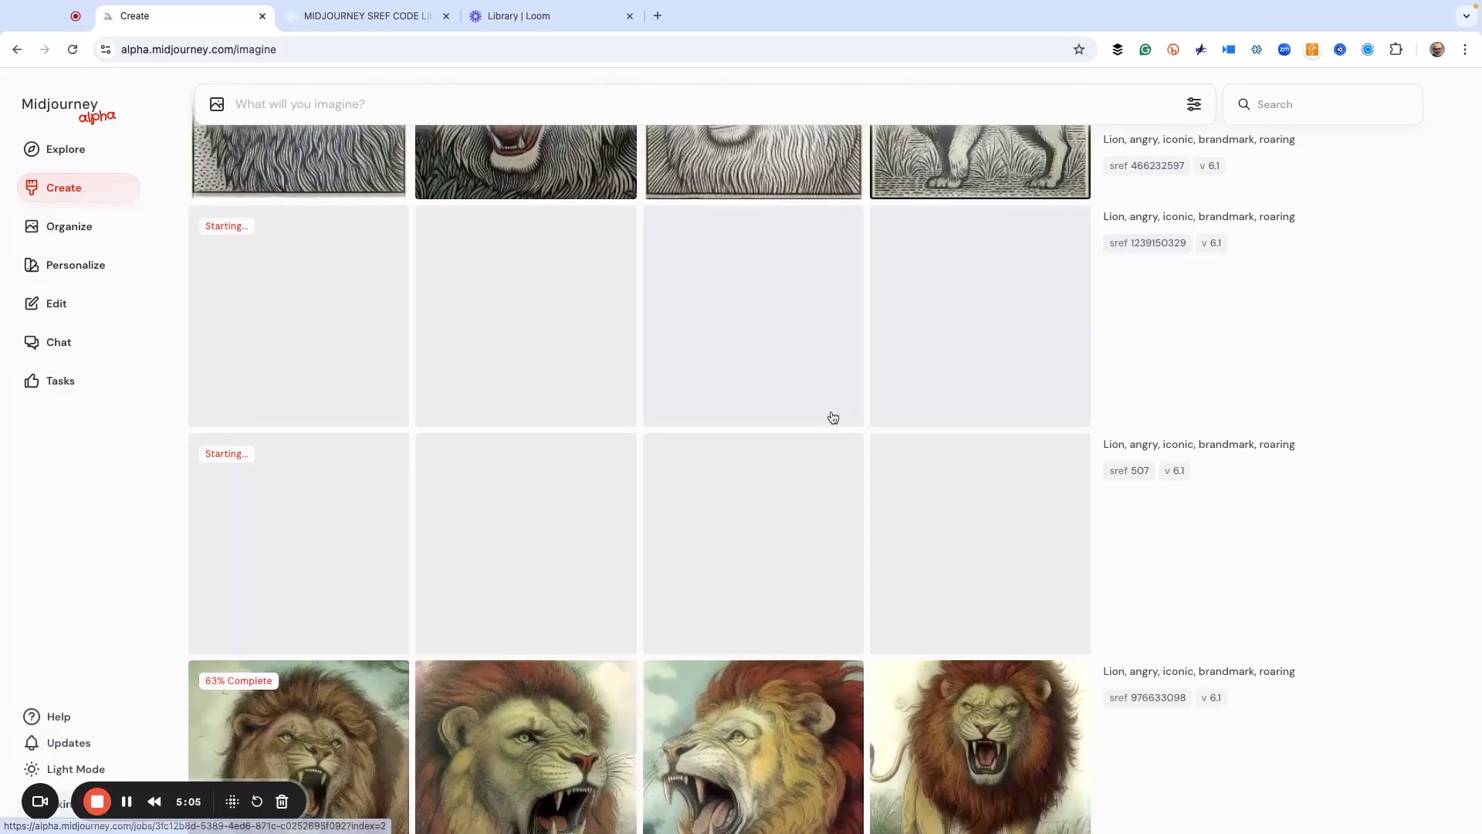
{"action": "scroll", "coordinate": [794, 427], "scroll_direction": "down", "scroll_amount": 2}
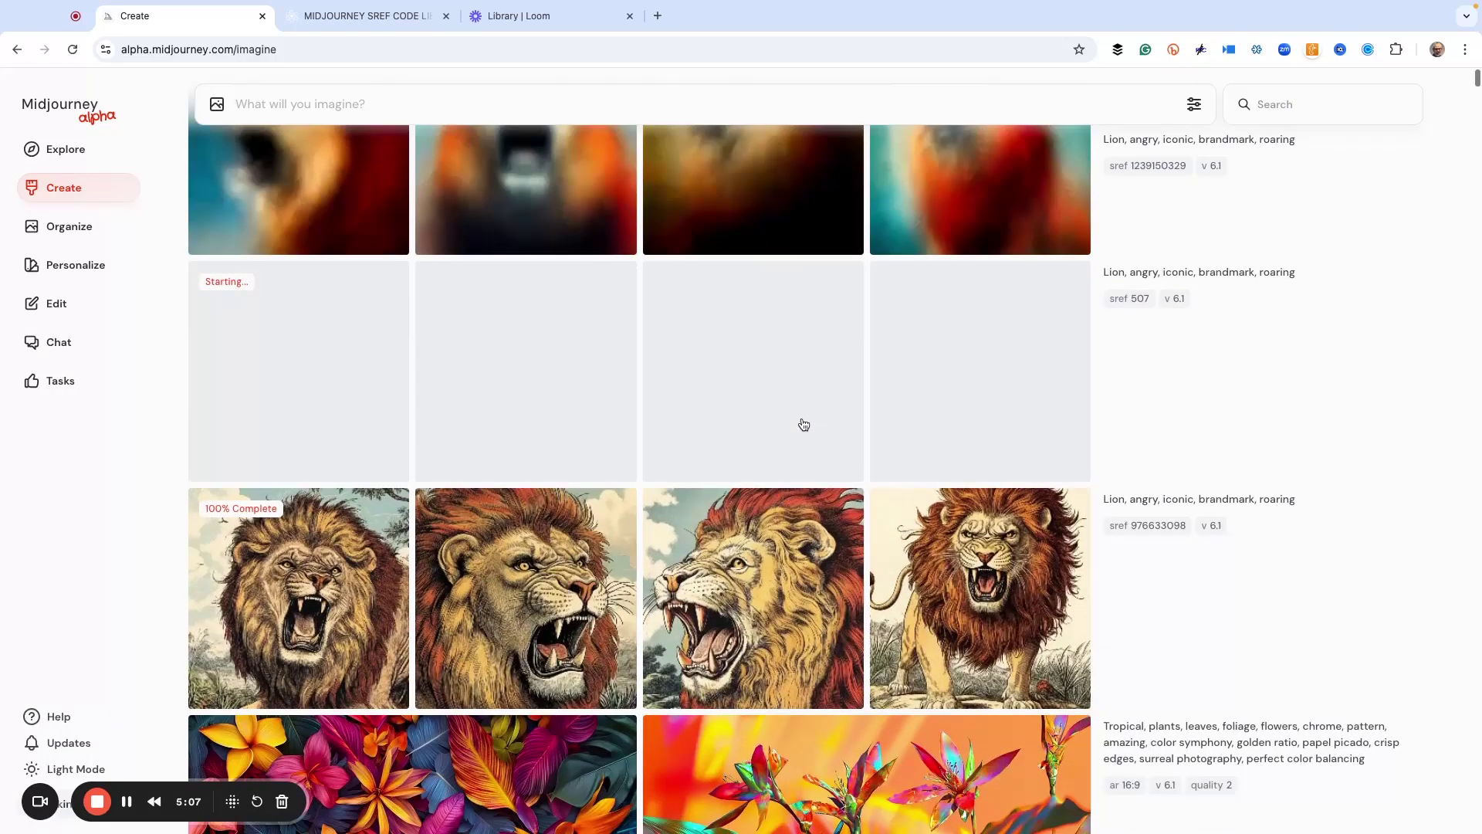
{"action": "scroll", "coordinate": [803, 424], "scroll_direction": "up", "scroll_amount": 4}
{"action": "scroll", "coordinate": [781, 449], "scroll_direction": "down", "scroll_amount": 6}
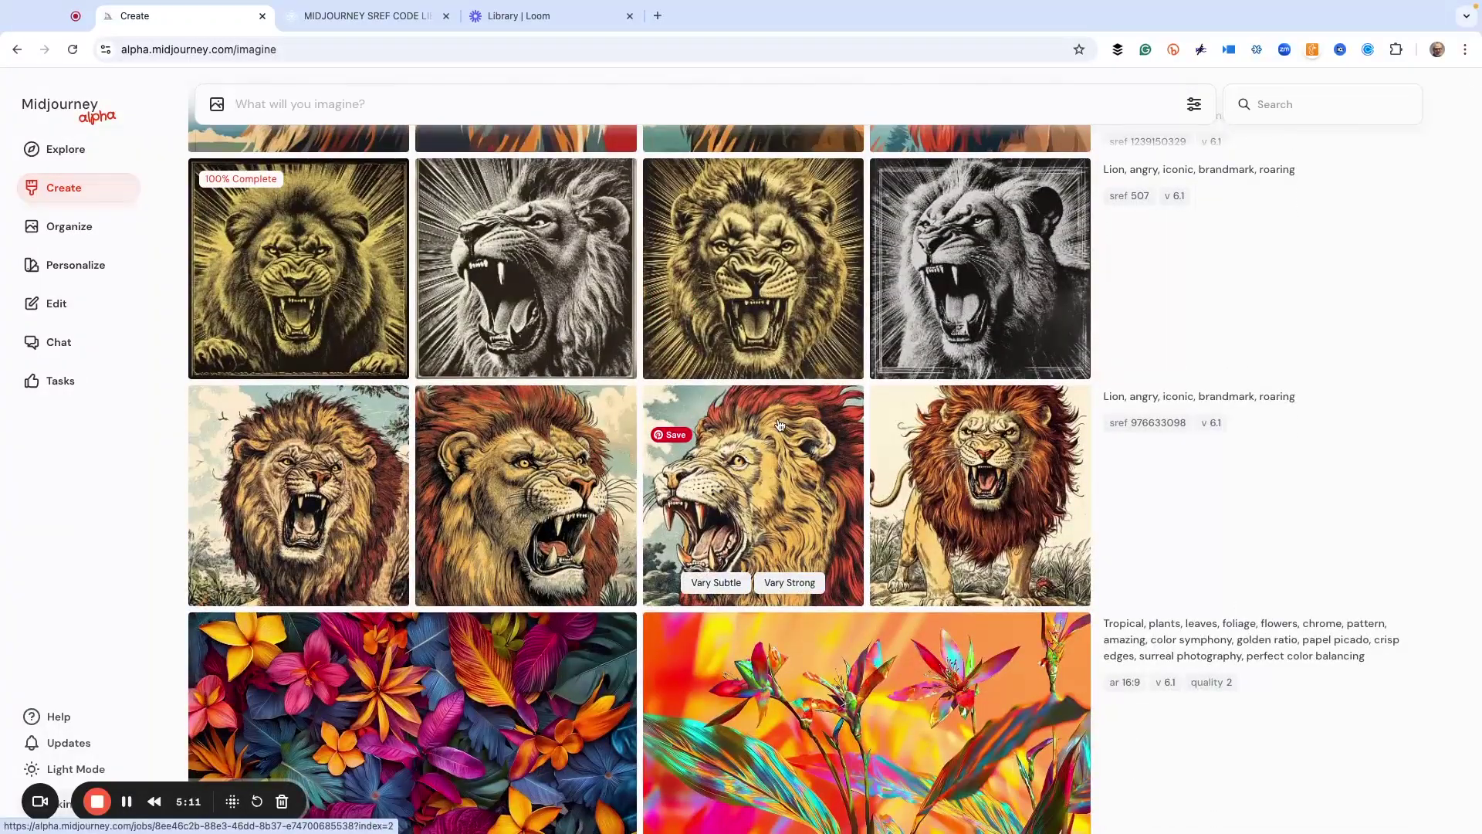
{"action": "left_click", "coordinate": [982, 462]}
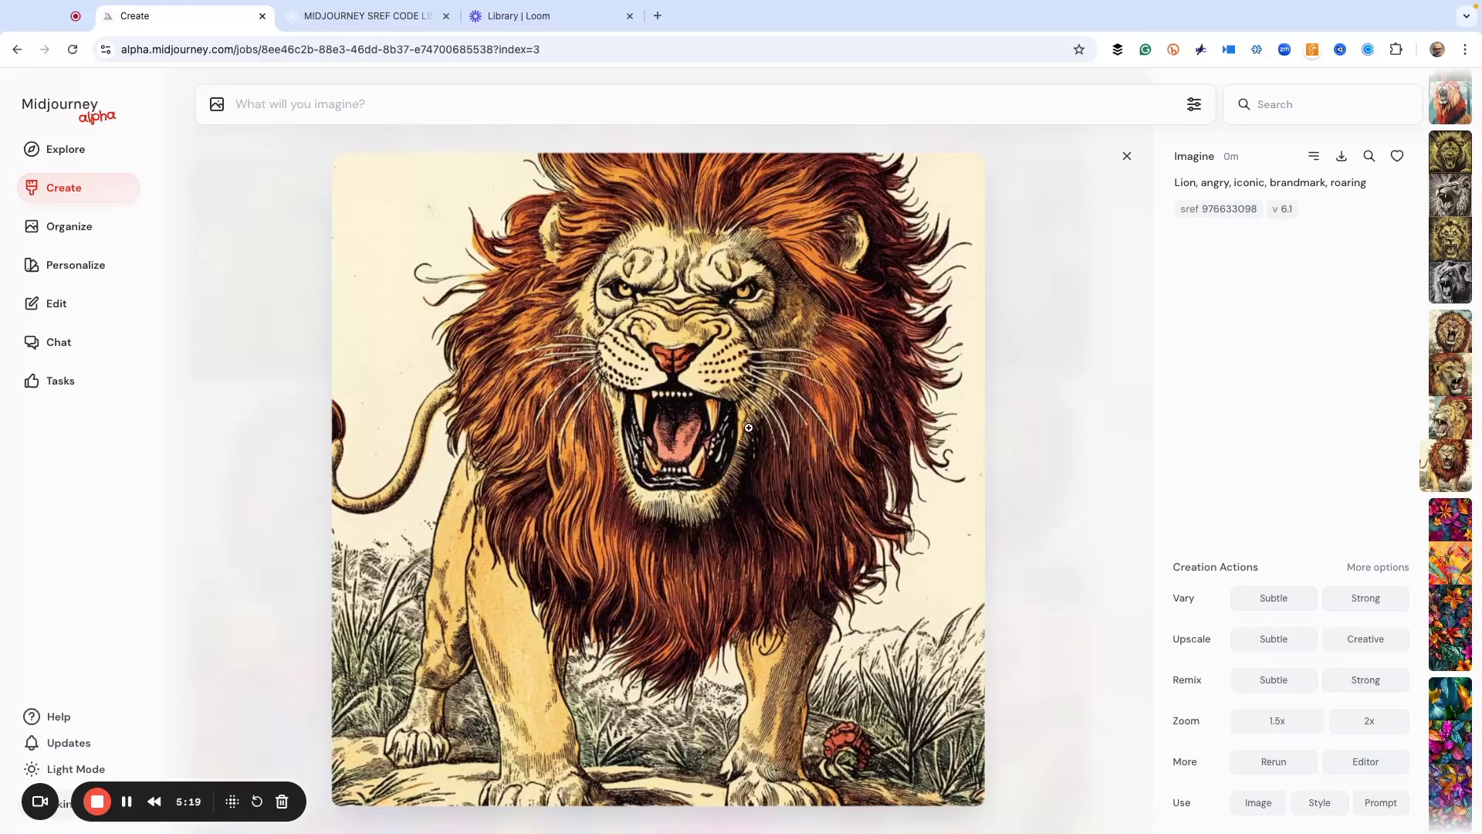
- Step back through the full-size lions to the sref 507 gold lions
{"action": "key", "text": "Left"}
{"action": "key", "text": "Left"}
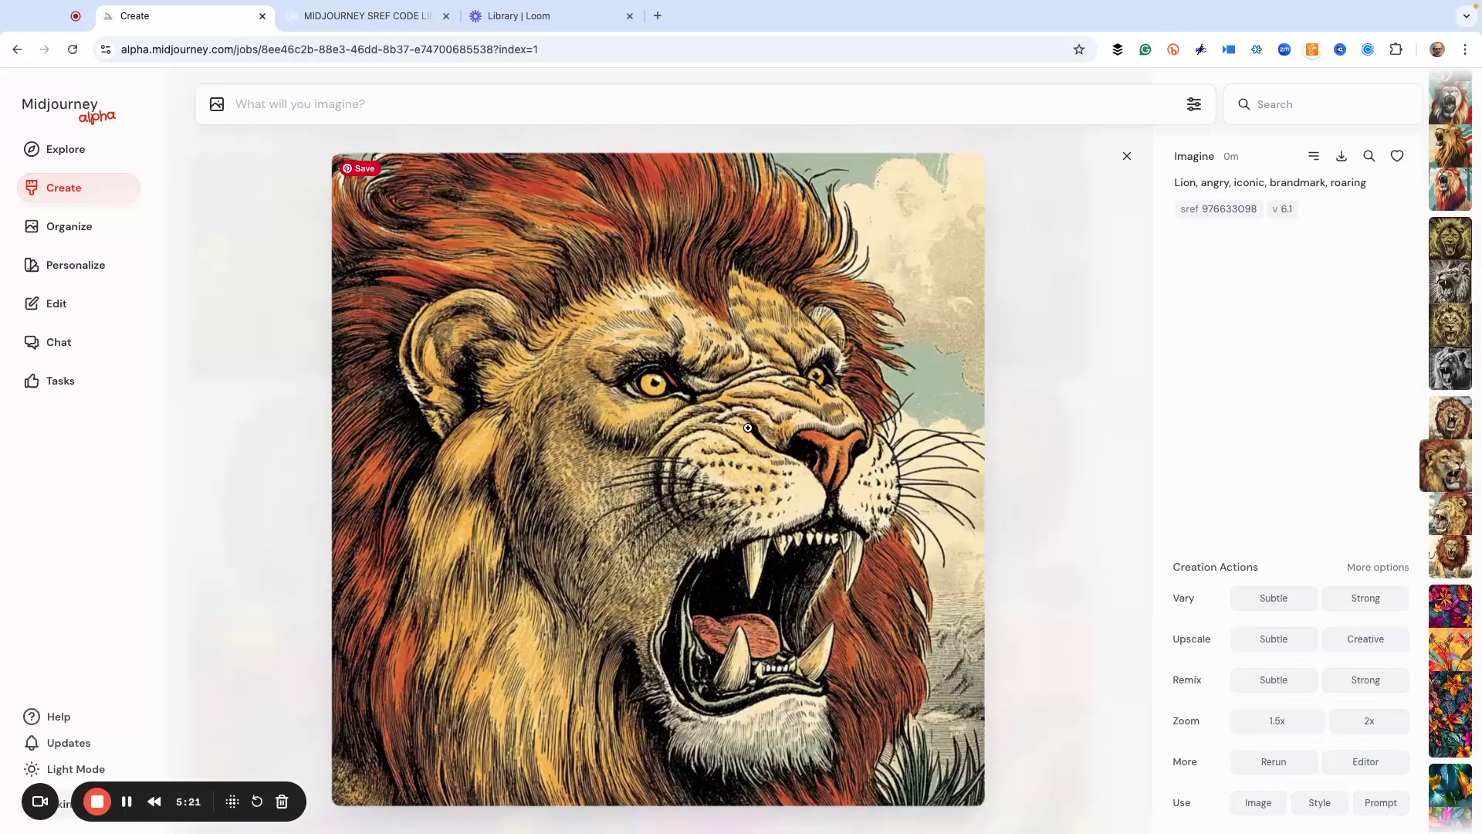
{"action": "key", "text": "Left"}
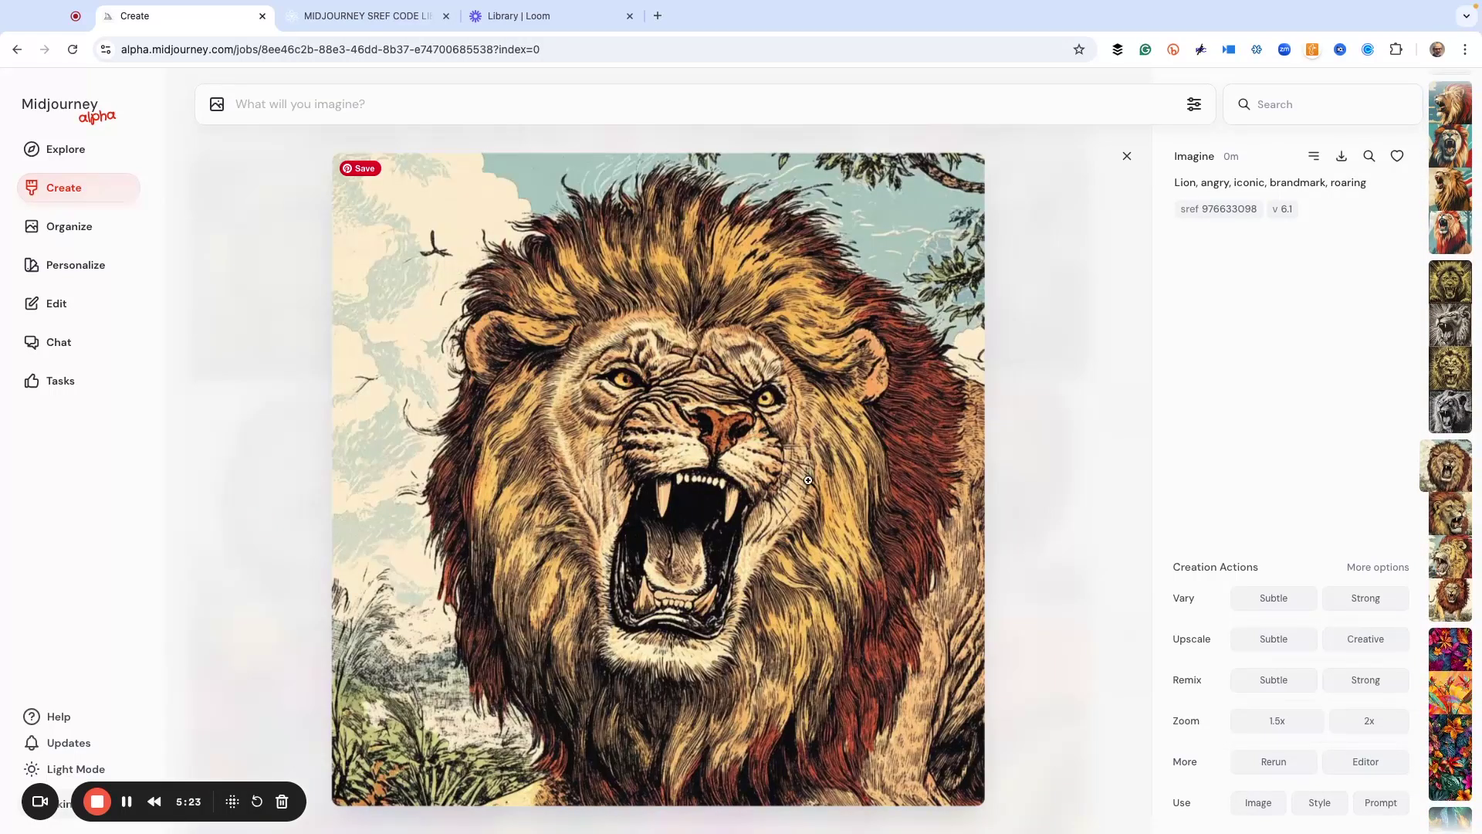
{"action": "key", "text": "Left"}
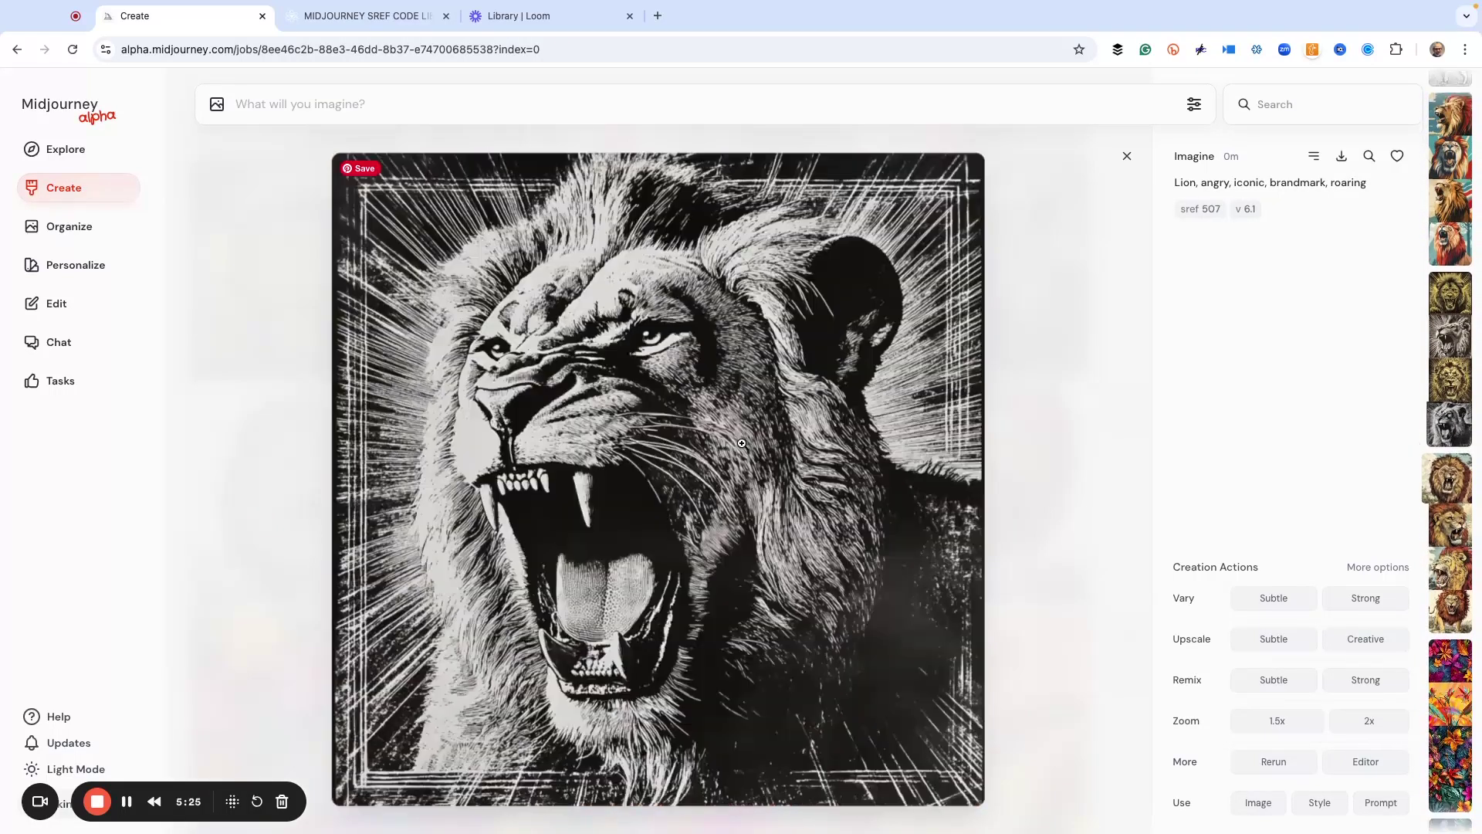
{"action": "key", "text": "Left"}
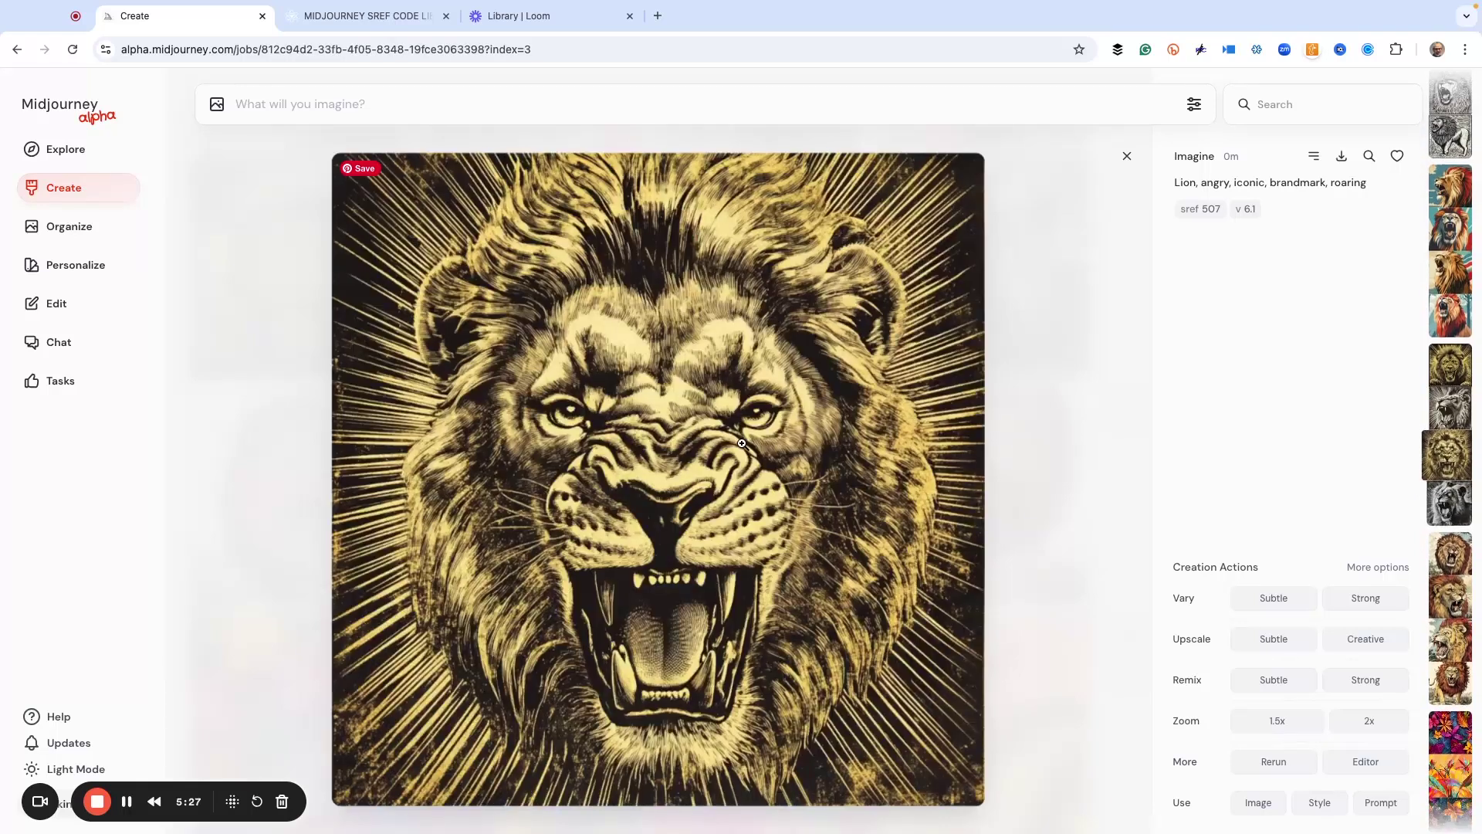
{"action": "key", "text": "Left"}
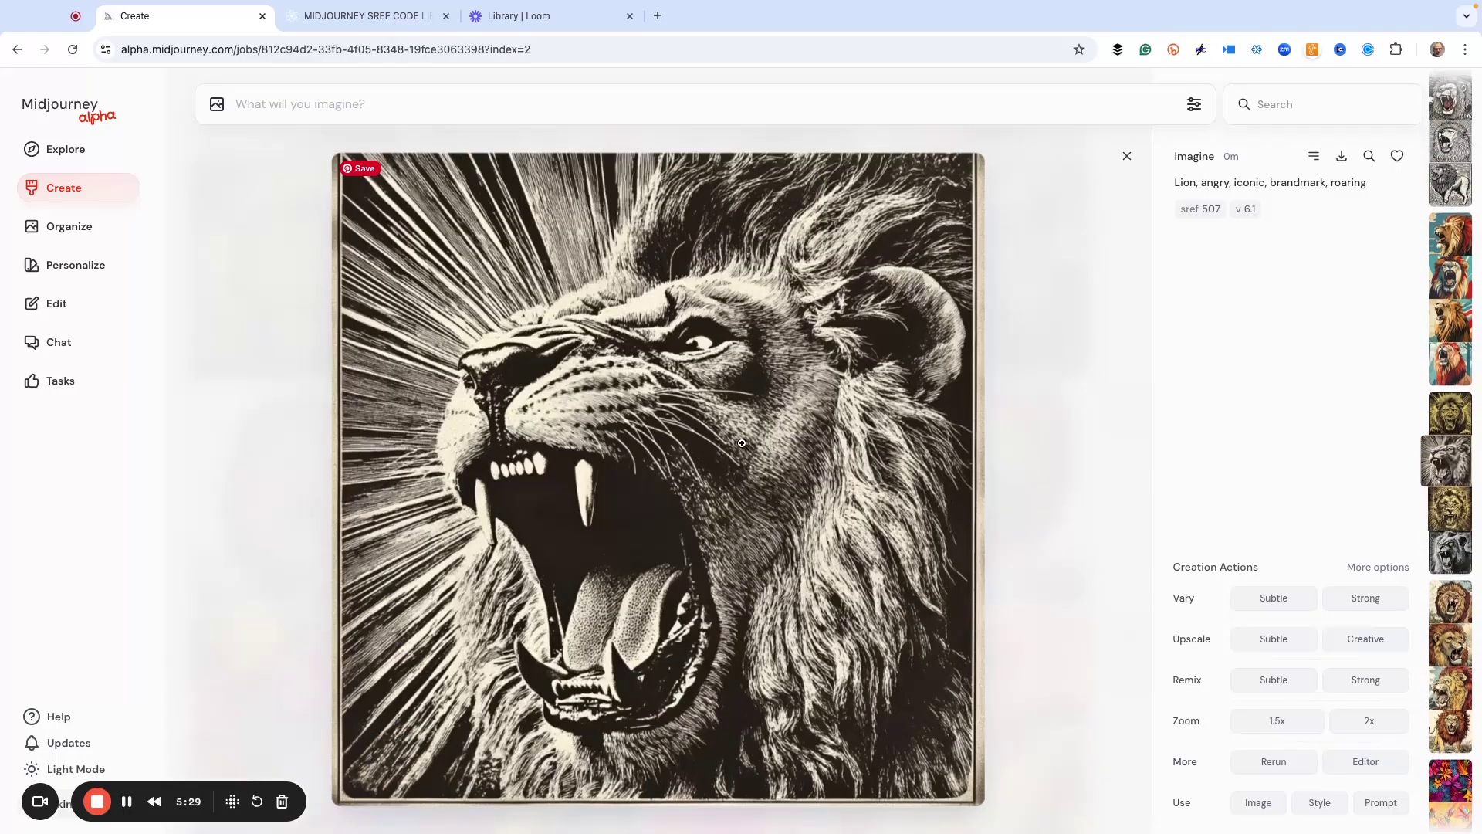
{"action": "key", "text": "Left"}
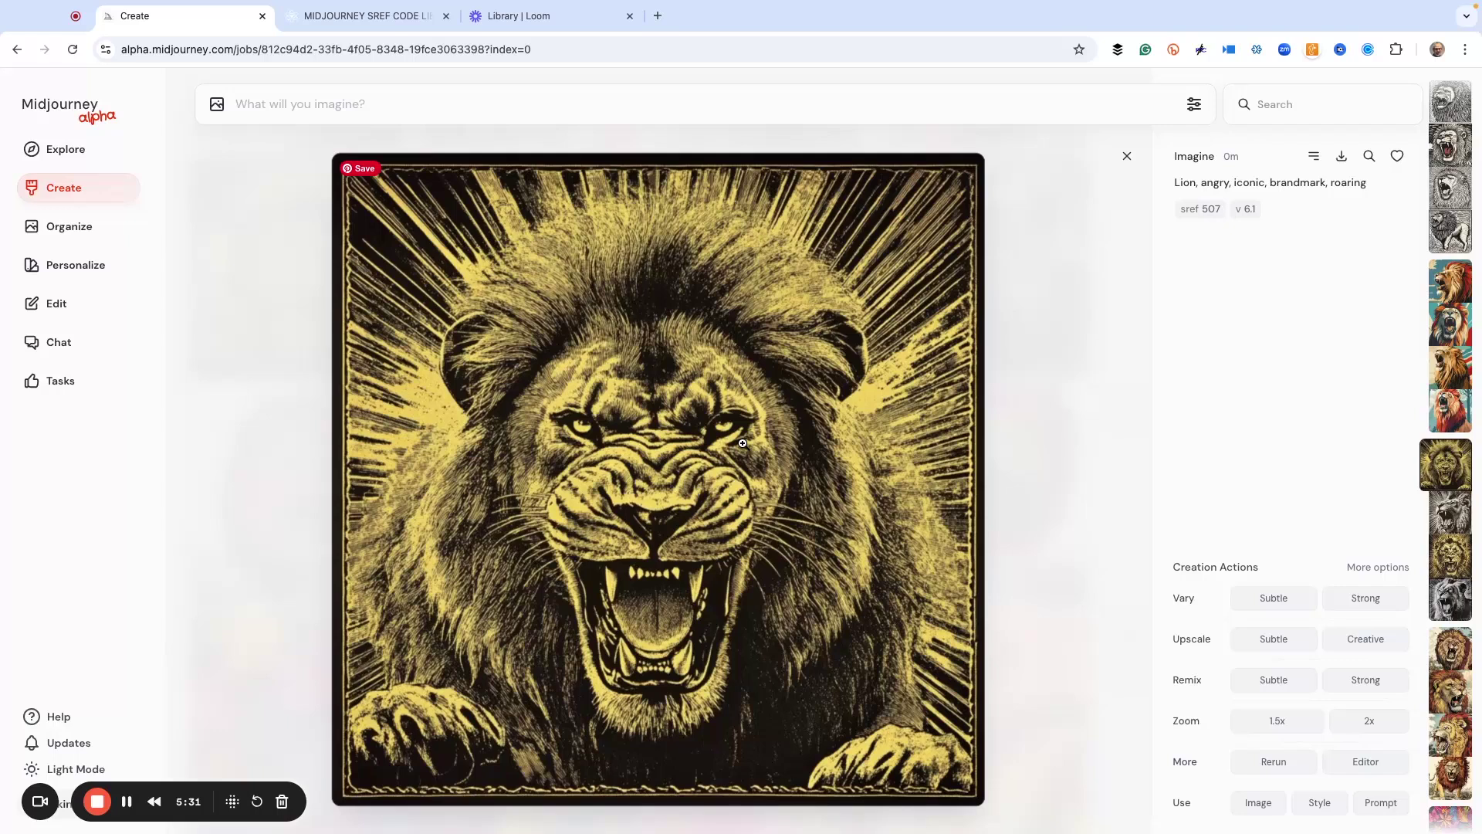
{"action": "key", "text": "Left"}
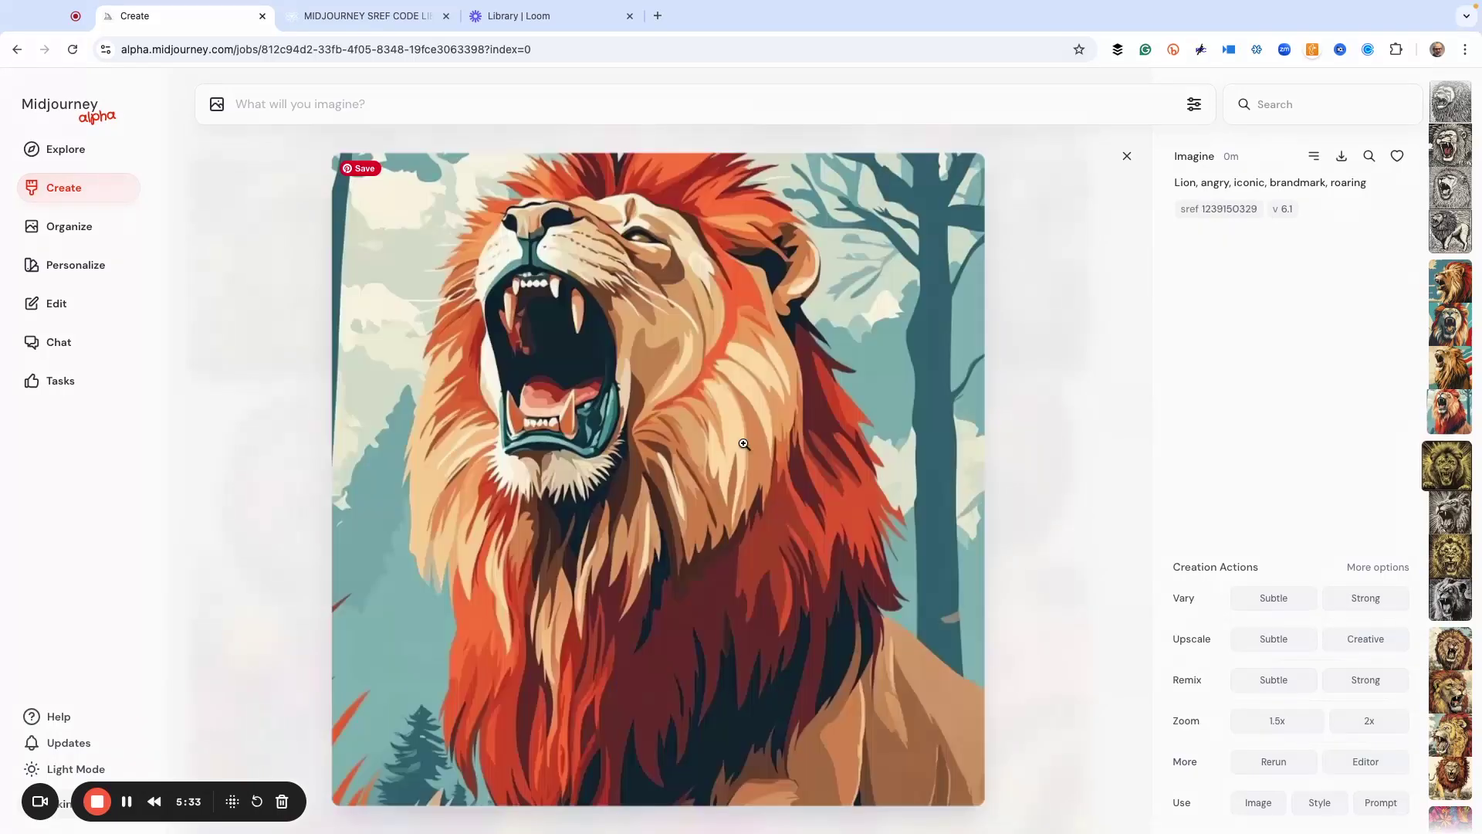
{"action": "key", "text": "Left"}
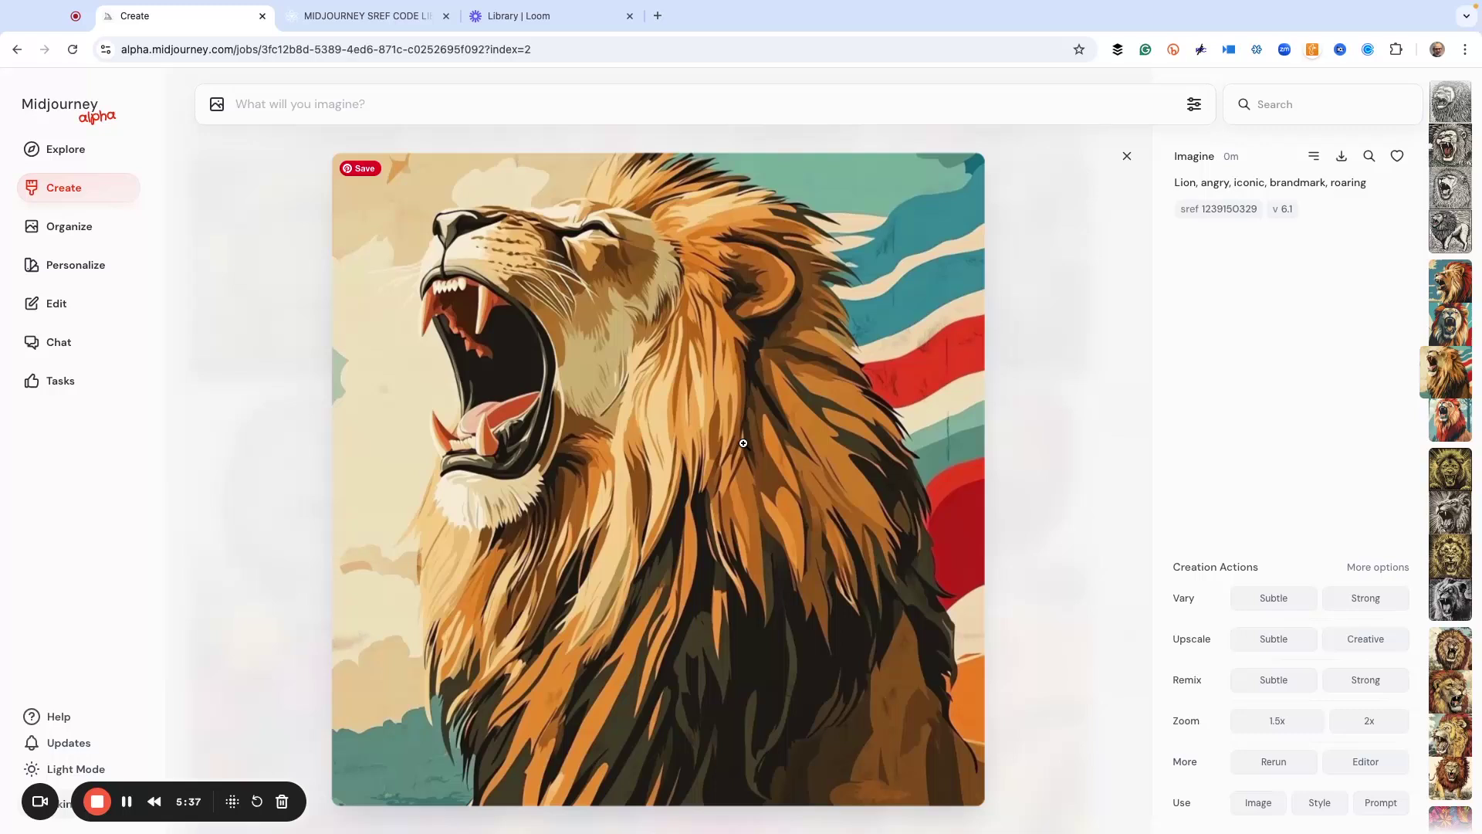
{"action": "key", "text": "Left"}
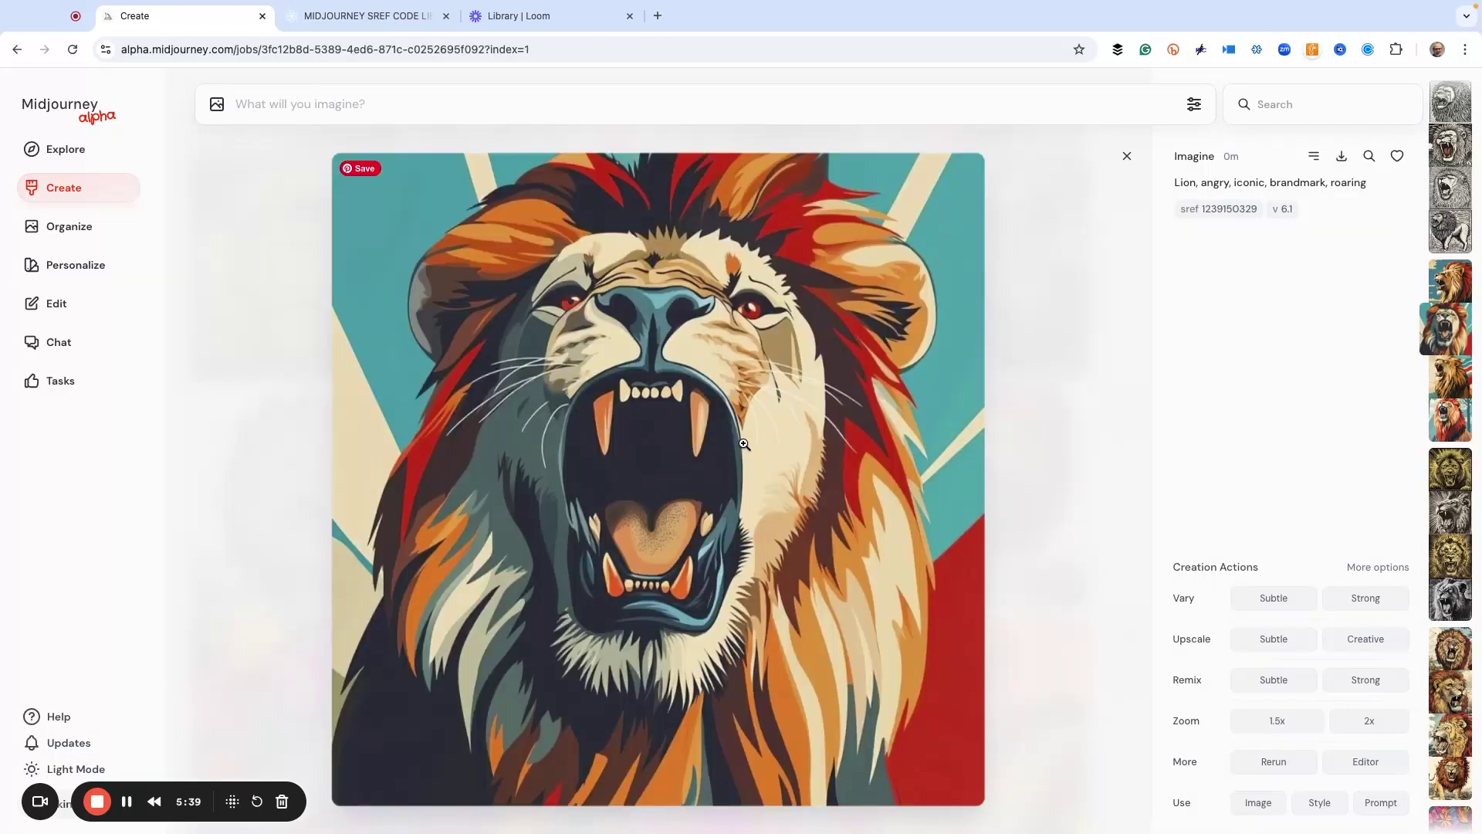
{"action": "key", "text": "Left"}
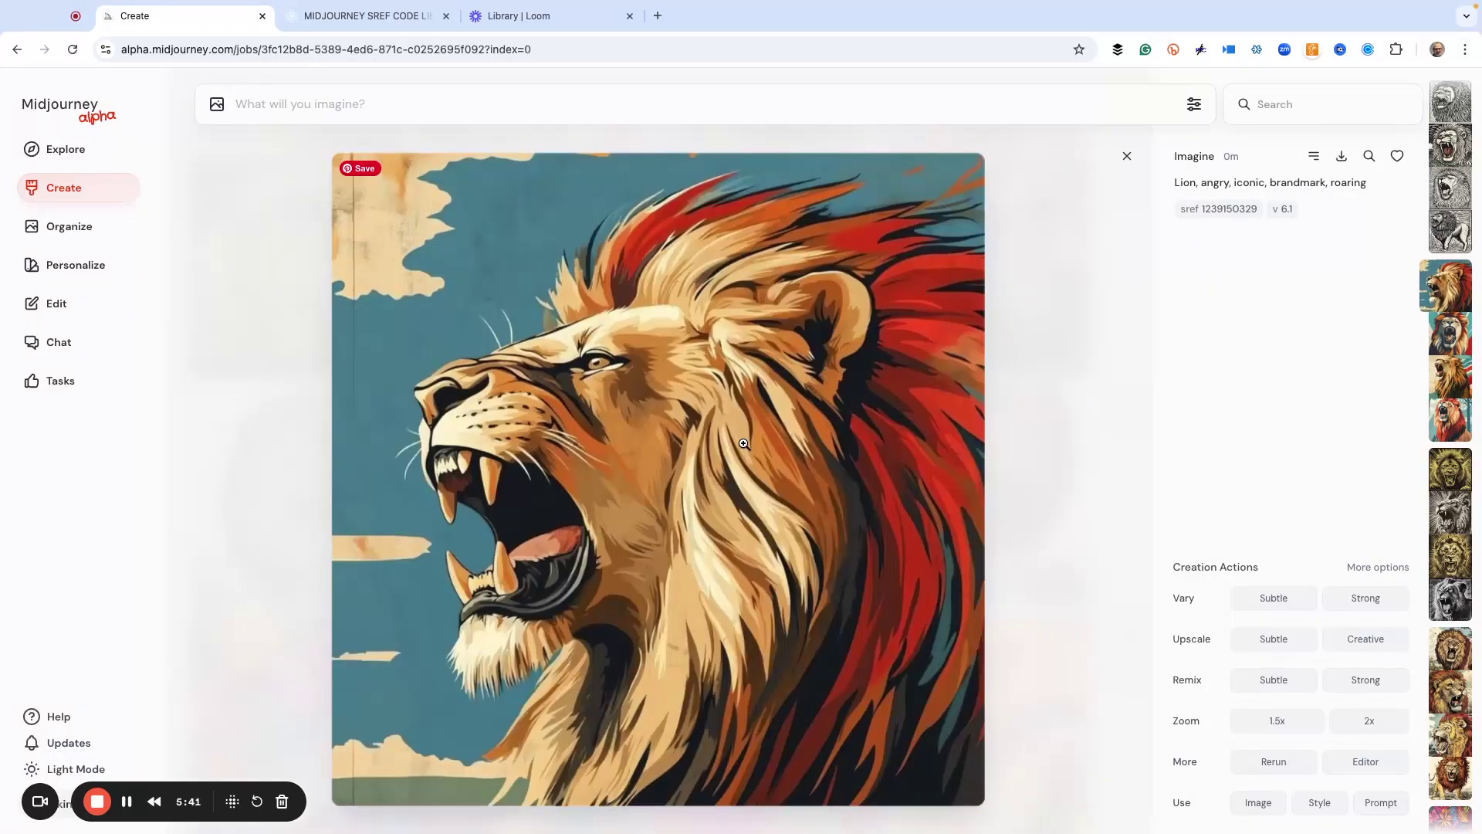
{"action": "key", "text": "Left"}
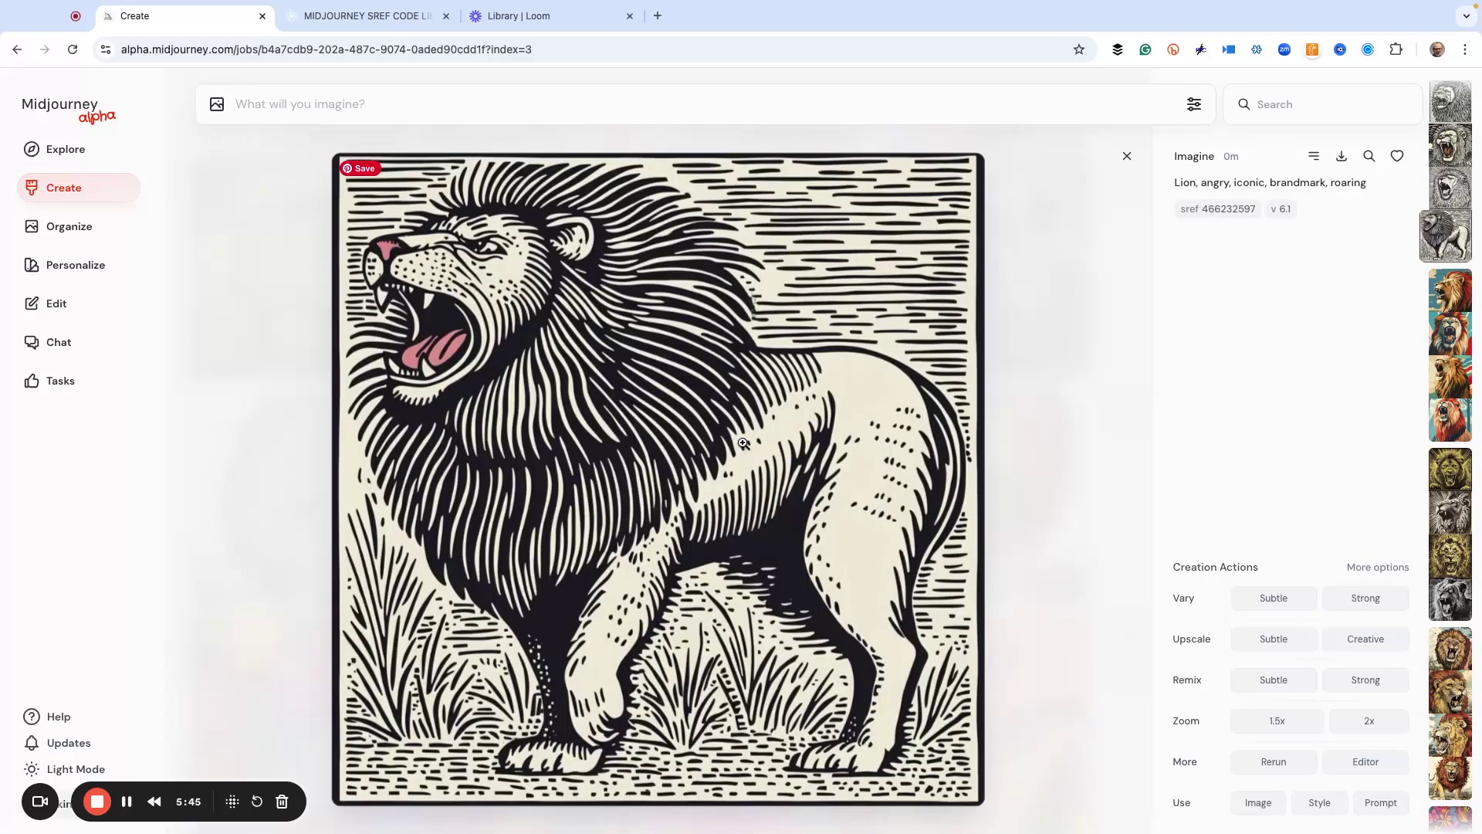
{"action": "key", "text": "Left"}
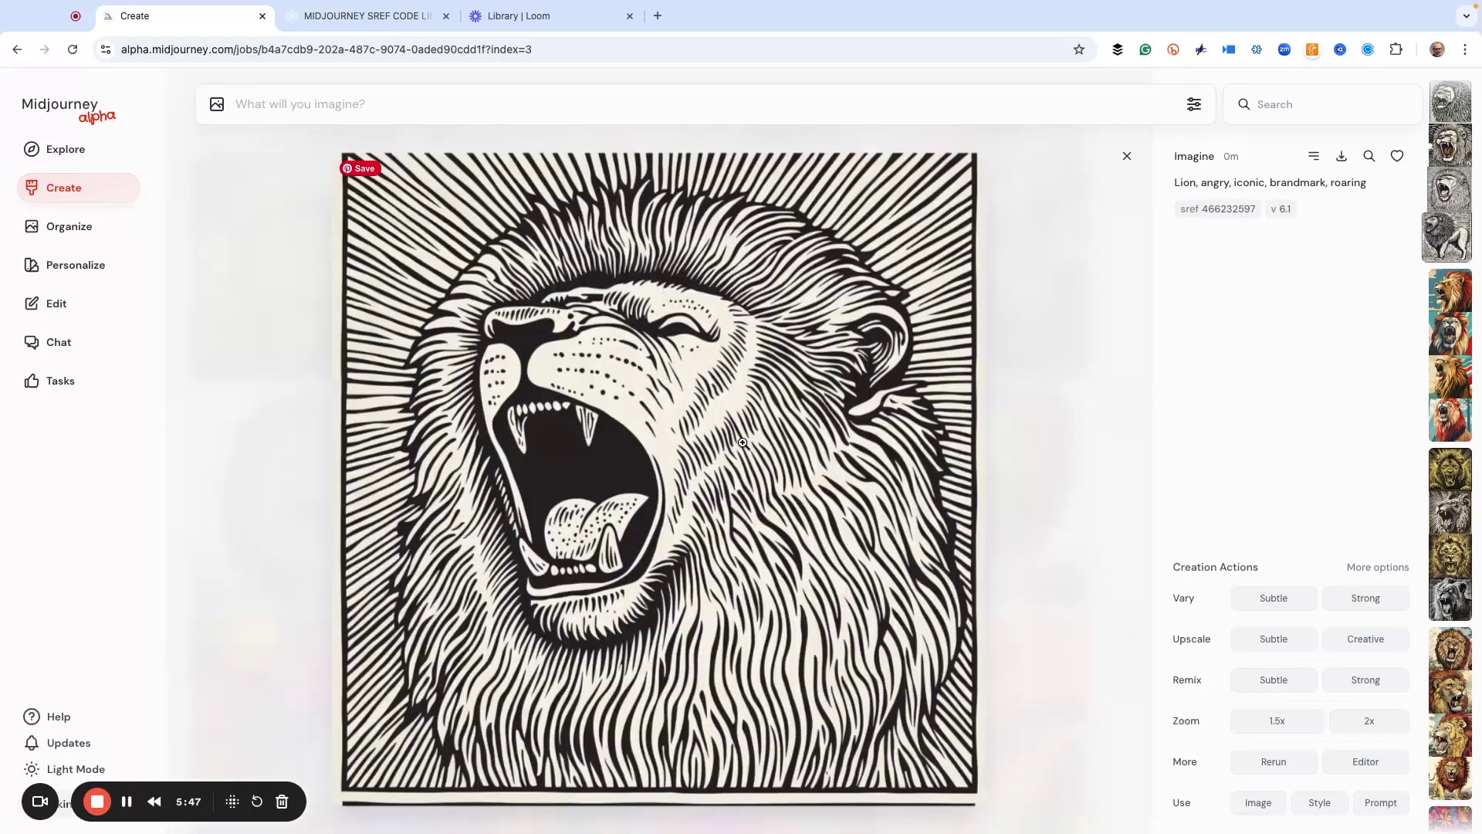
{"action": "key", "text": "Left"}
{"action": "key", "text": "Left"}
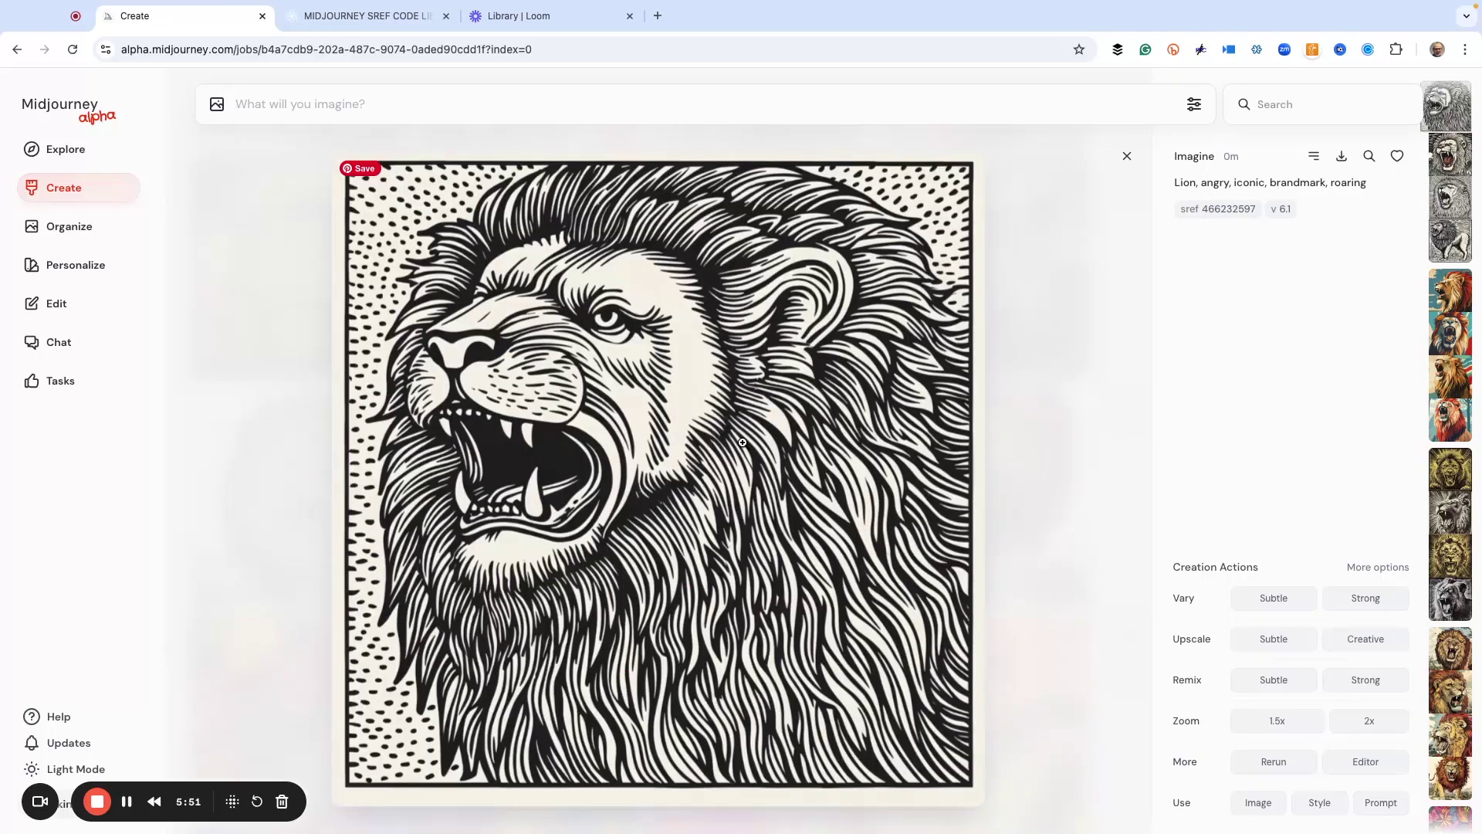
{"action": "left_click", "coordinate": [1066, 420]}
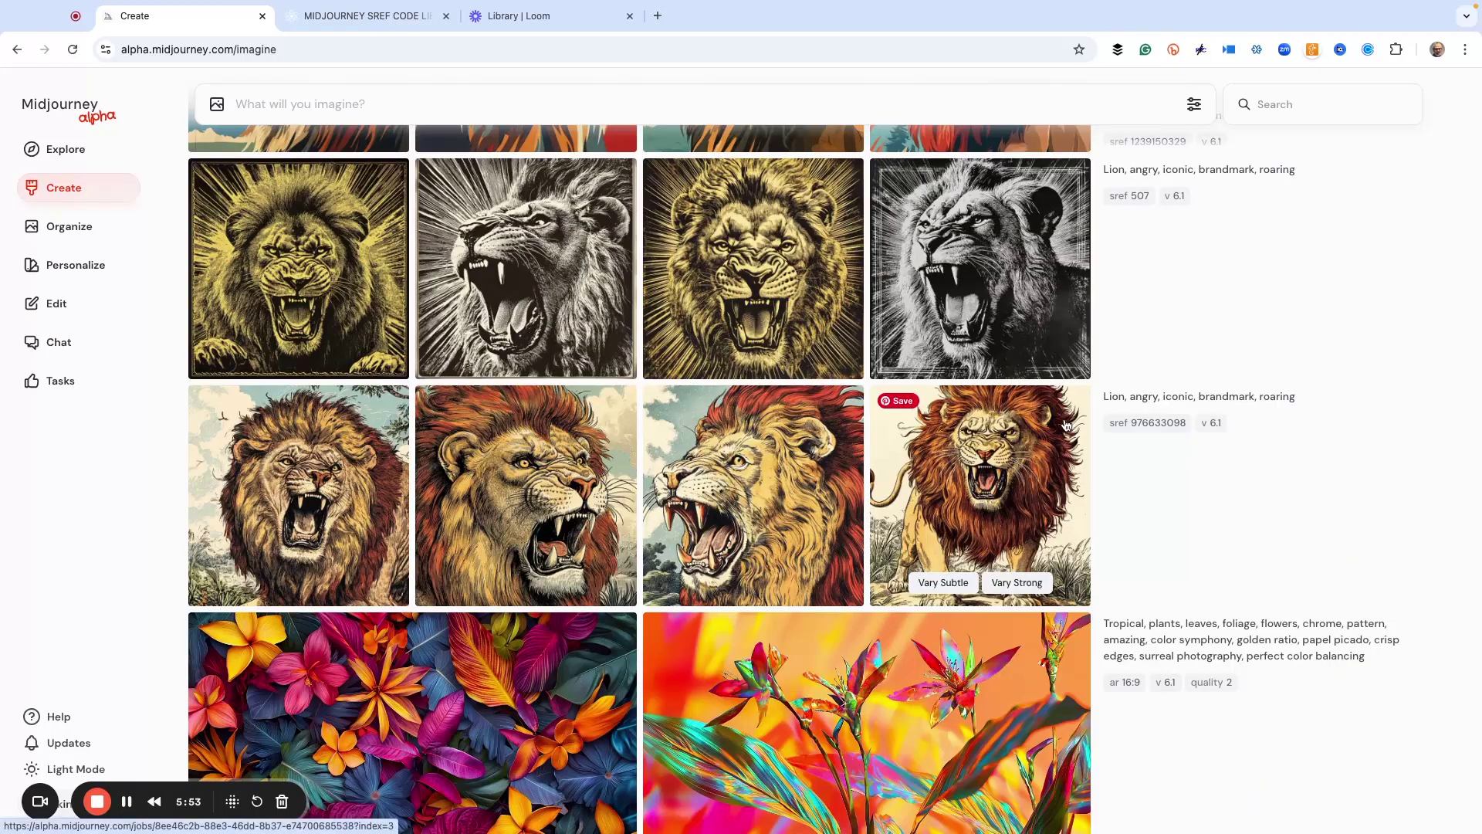
- Open the first sref 976633098 lion full-size and switch to the SREF library
{"action": "scroll", "coordinate": [638, 455], "scroll_direction": "up", "scroll_amount": 1}
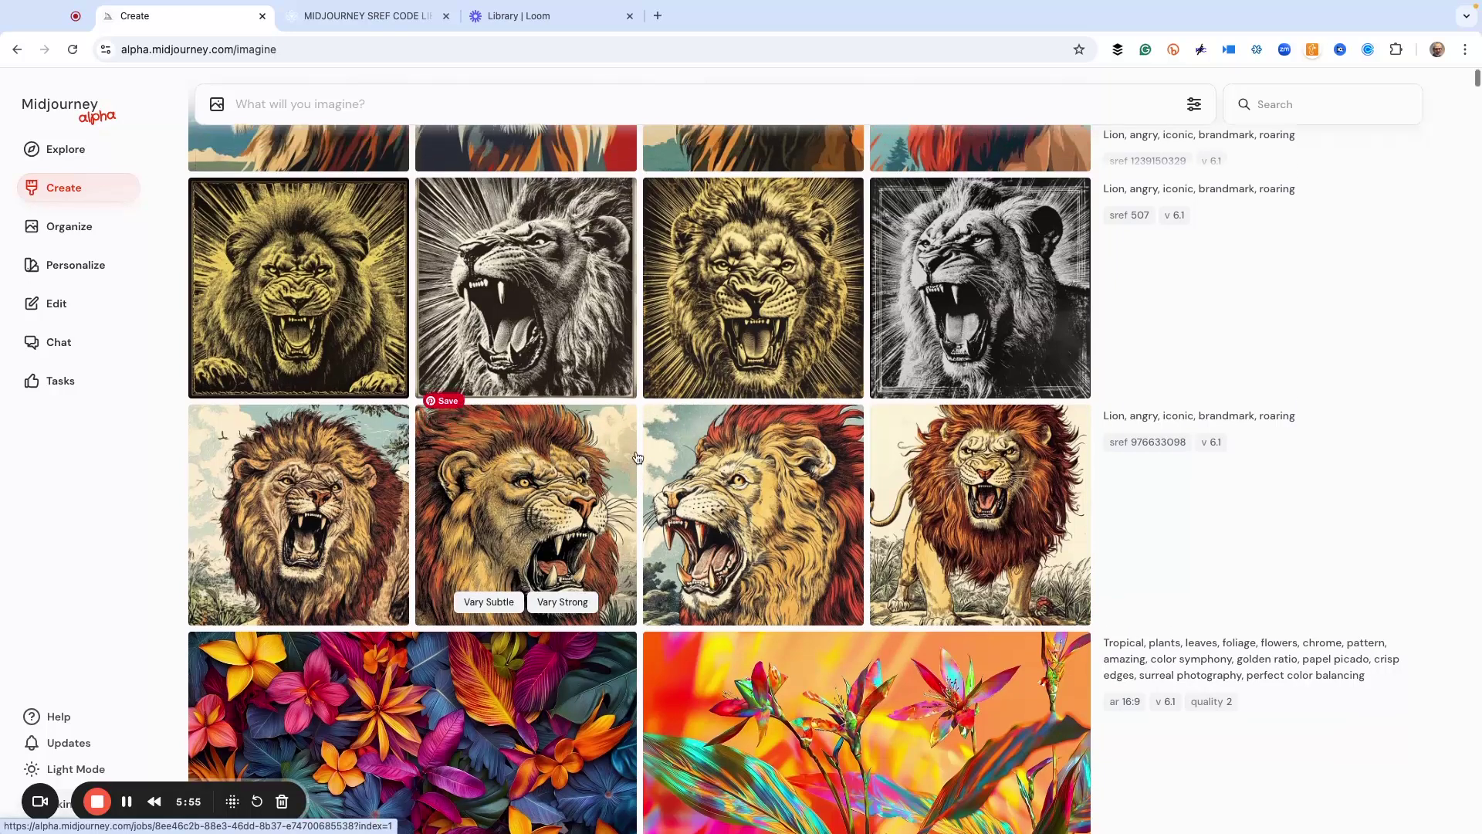
{"action": "left_click", "coordinate": [301, 505]}
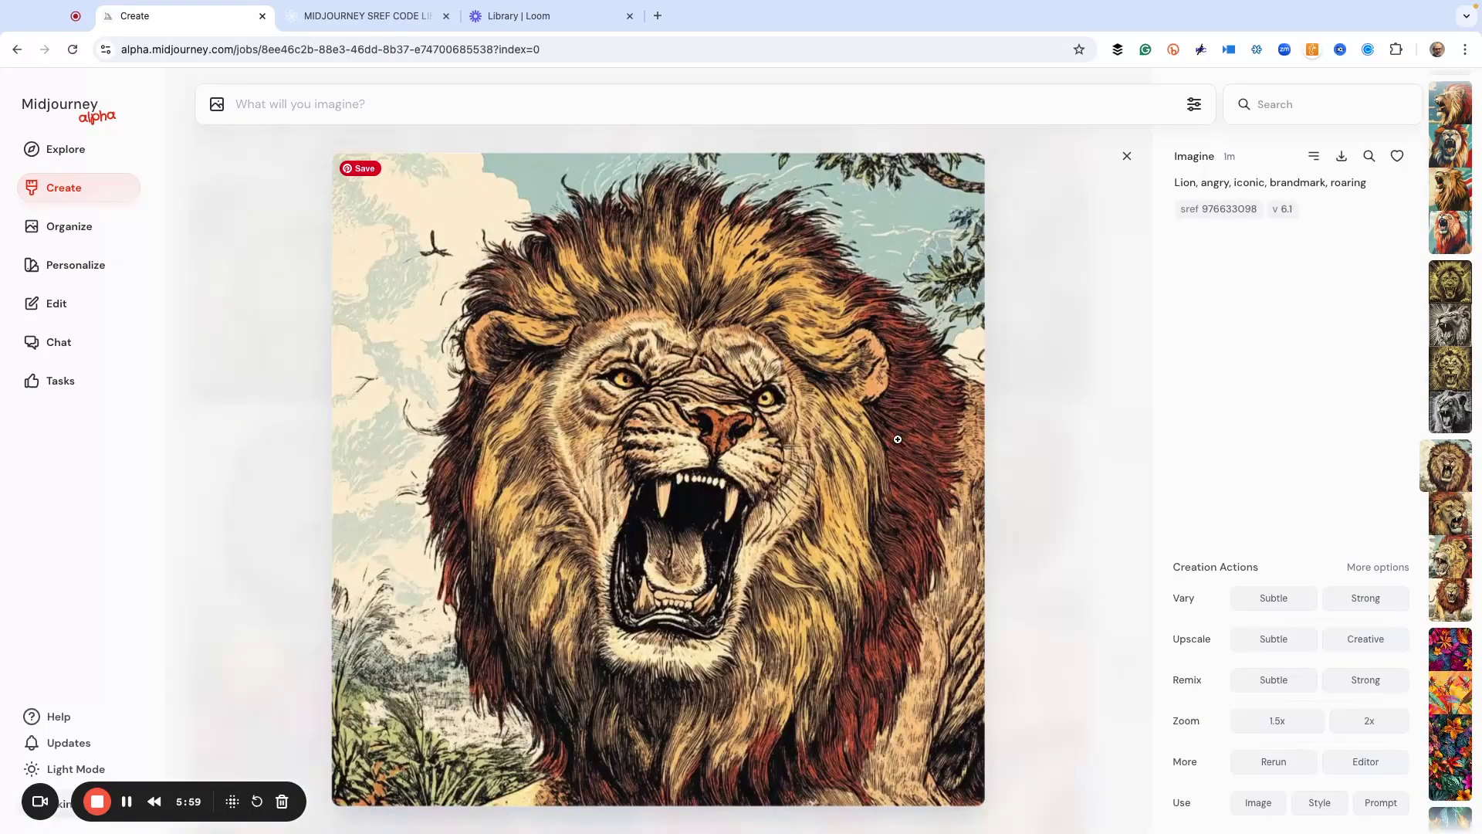
{"action": "left_click", "coordinate": [372, 15]}
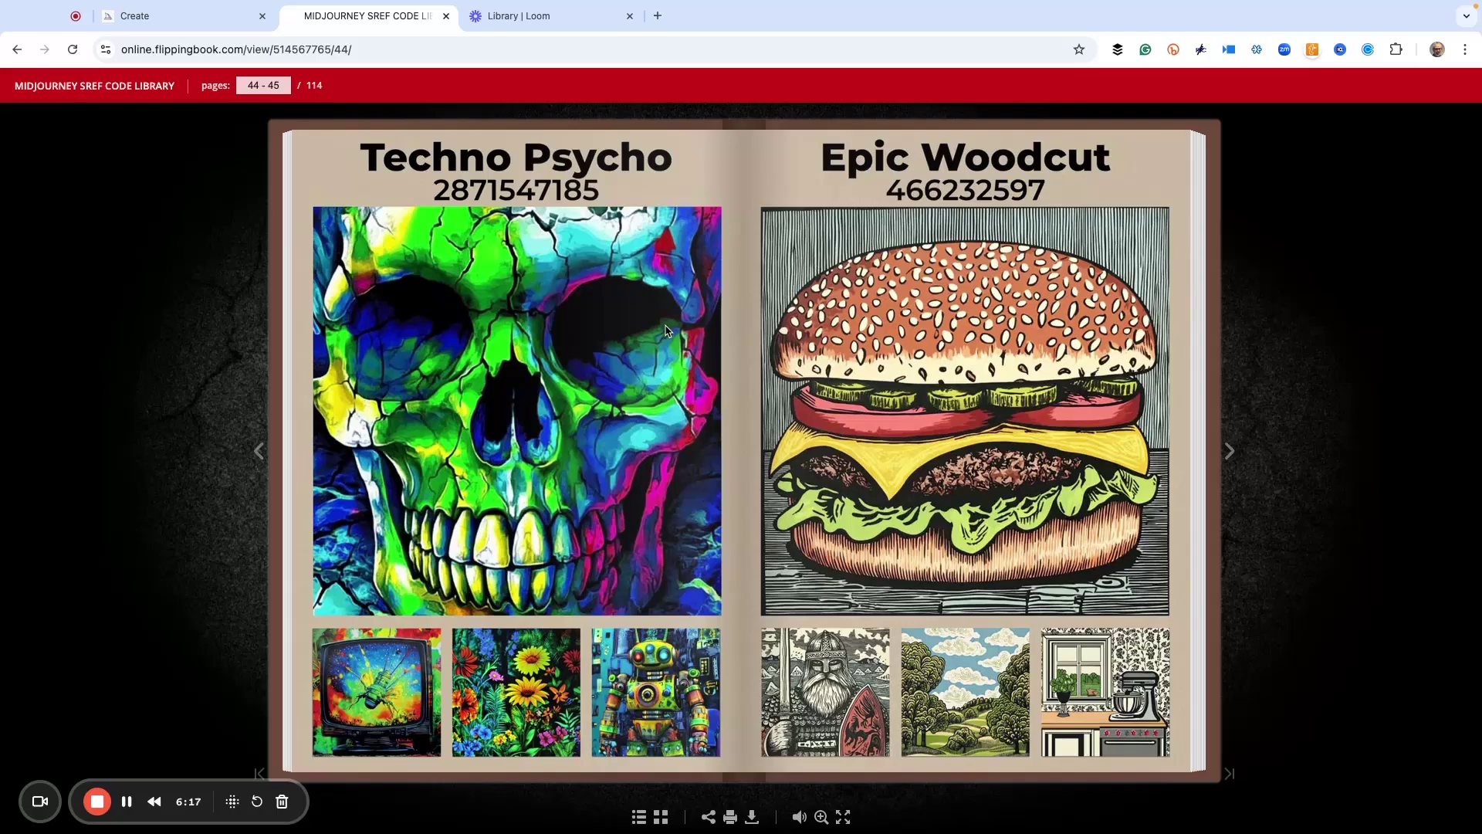
- Return to the full-size retro-ink lion (sref 976633098, version 6.1) in Midjourney
{"action": "left_click", "coordinate": [184, 17]}
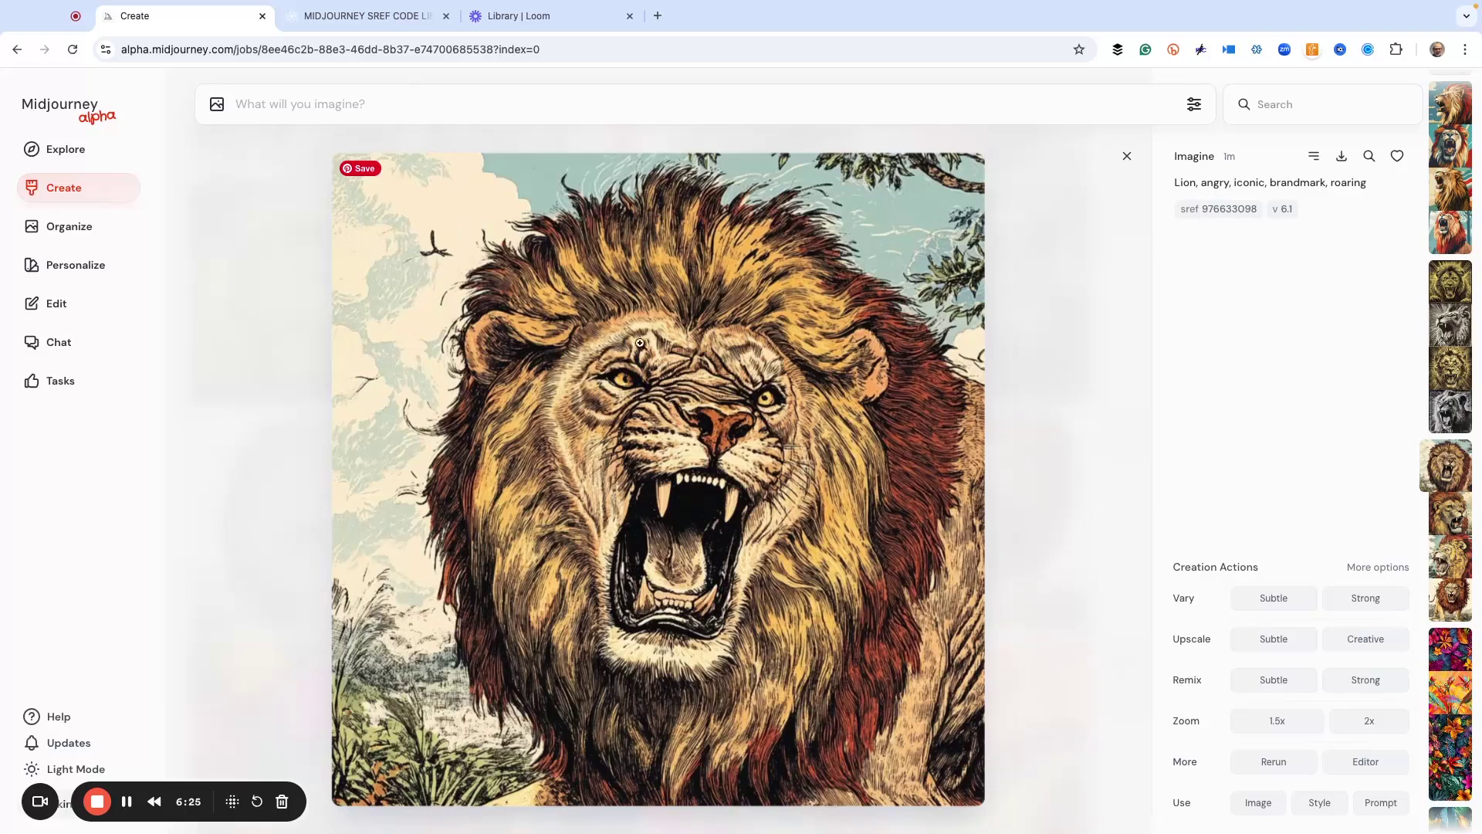
- Open the sref 976633098 roaring lion in Midjourney's image editor
{"action": "left_click", "coordinate": [1361, 763]}
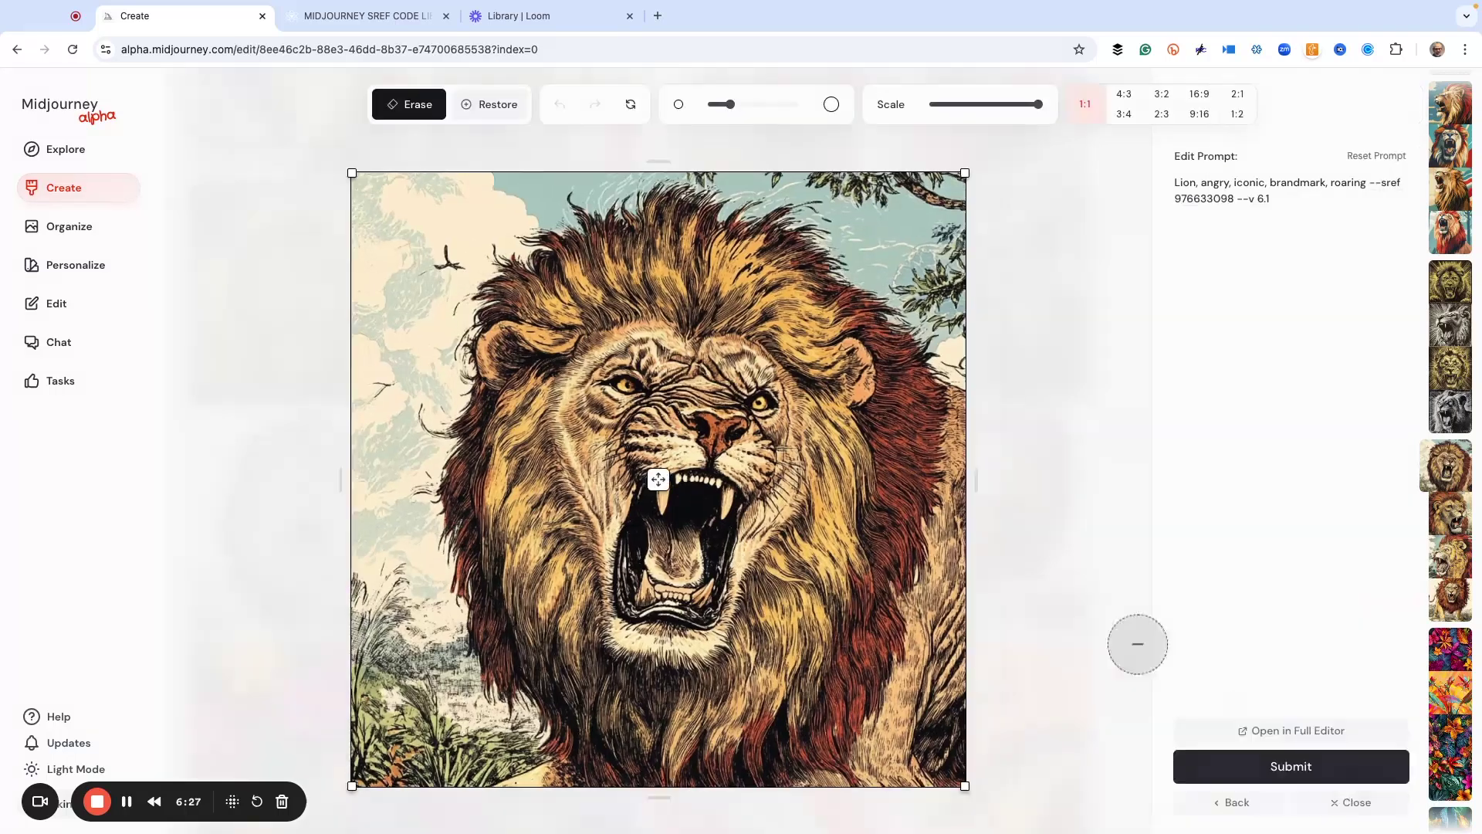
- Erase two sky patches at the upper left and left edge, submit the edit, and return to the feed
{"action": "left_click_drag", "start_coordinate": [425, 260], "coordinate": [448, 259]}
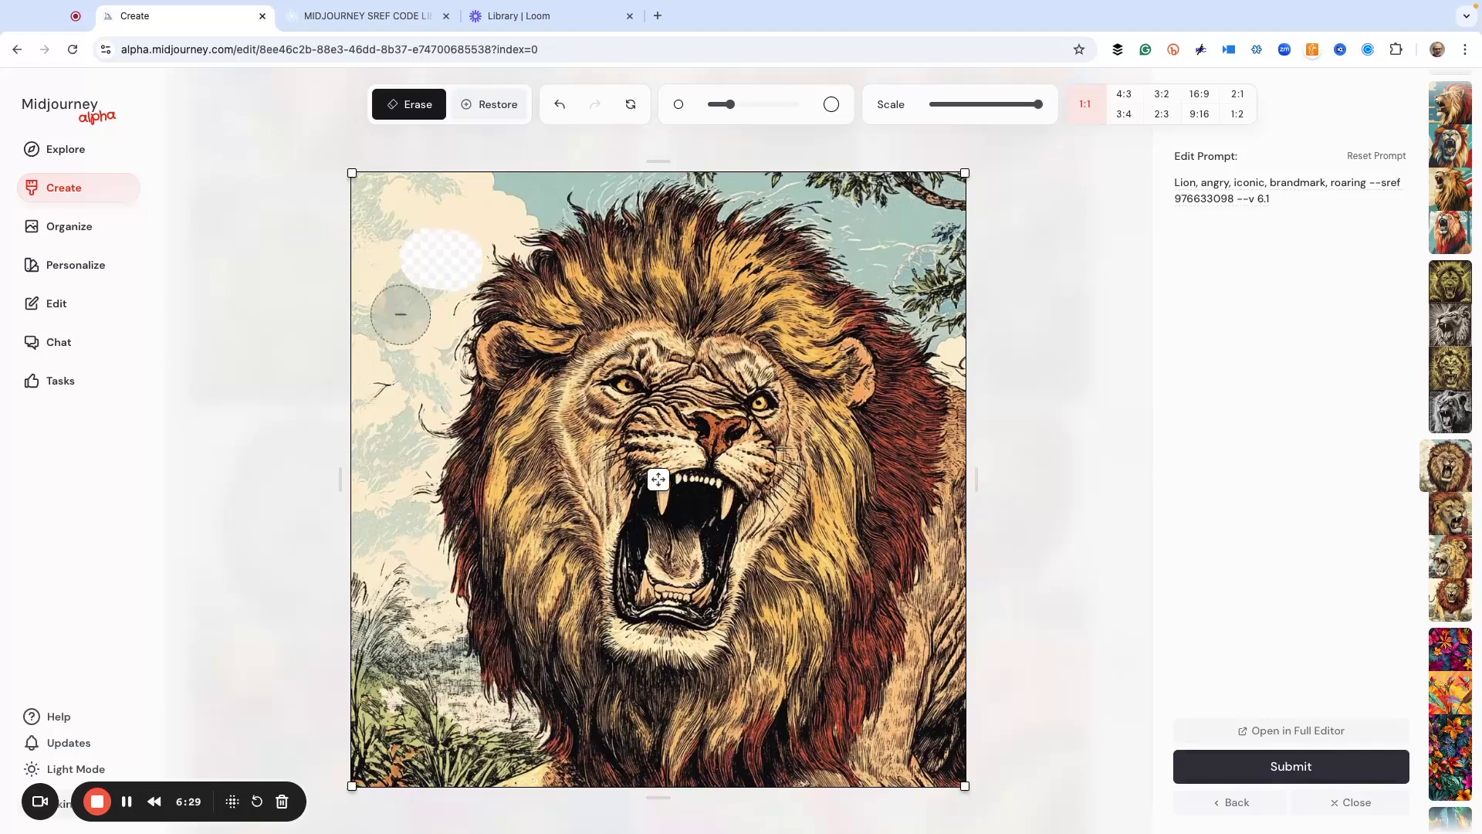
{"action": "left_click", "coordinate": [384, 389]}
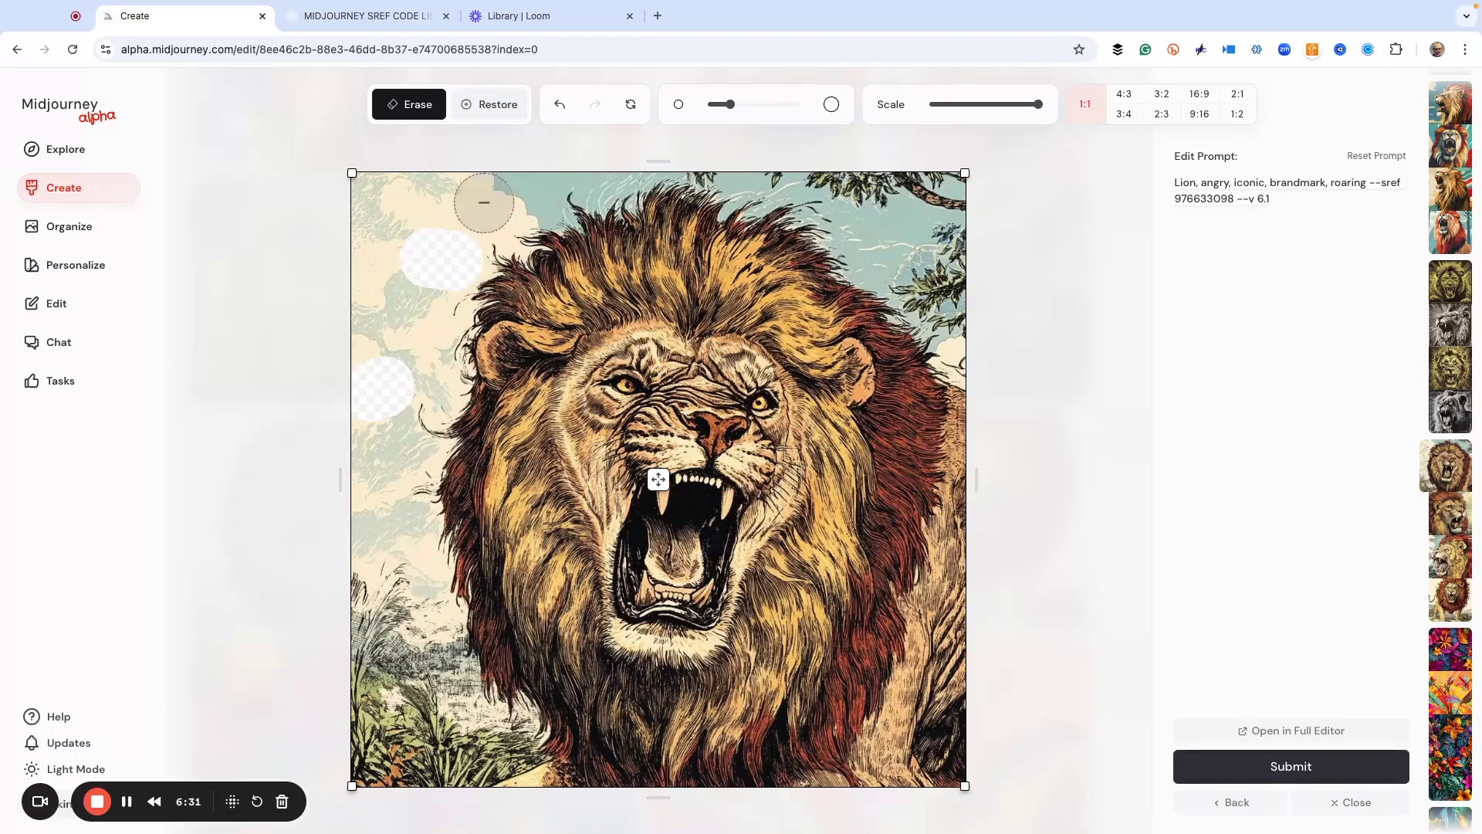
{"action": "left_click", "coordinate": [1293, 774]}
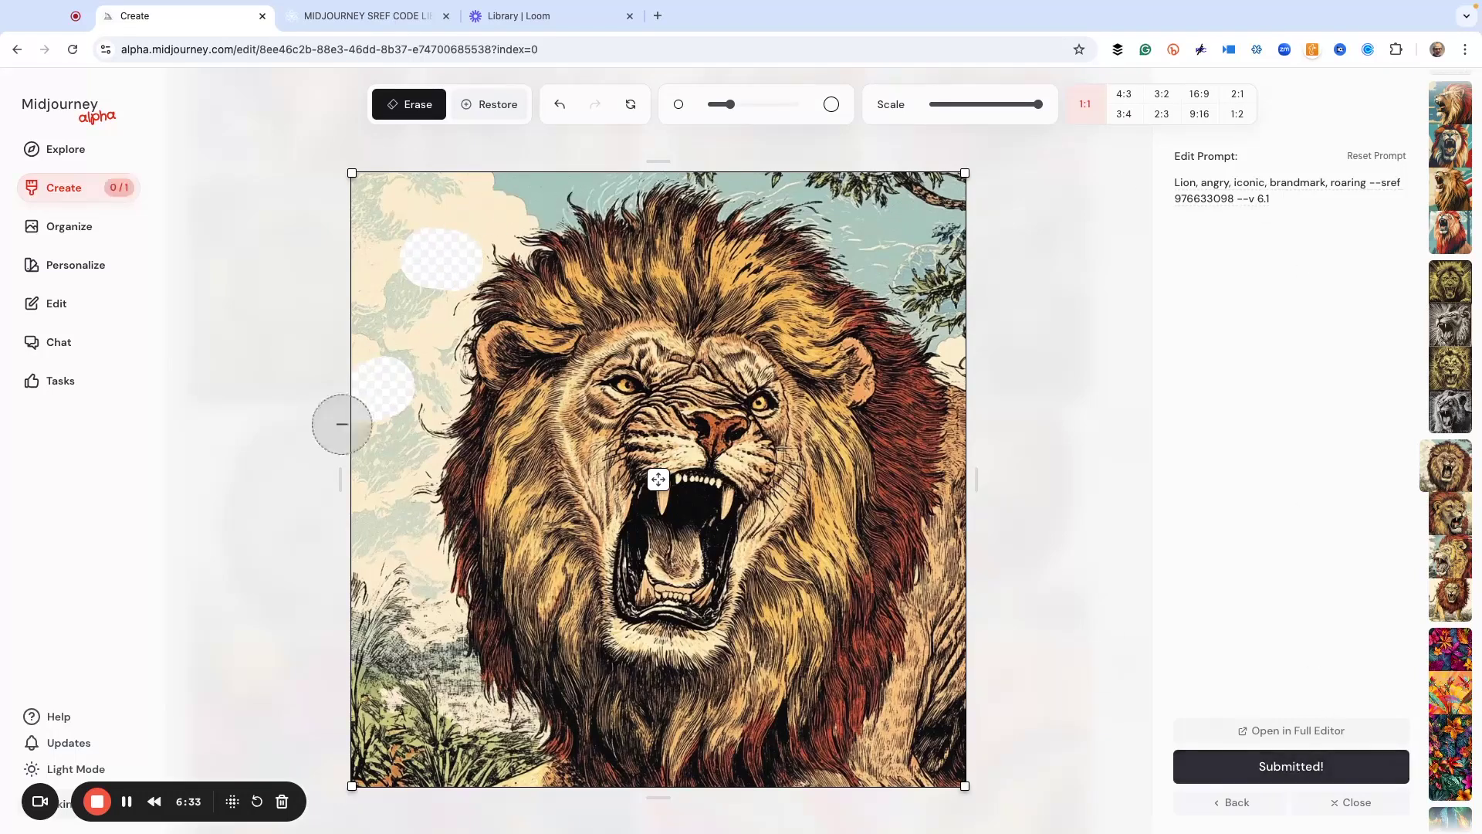
{"action": "left_click", "coordinate": [68, 190]}
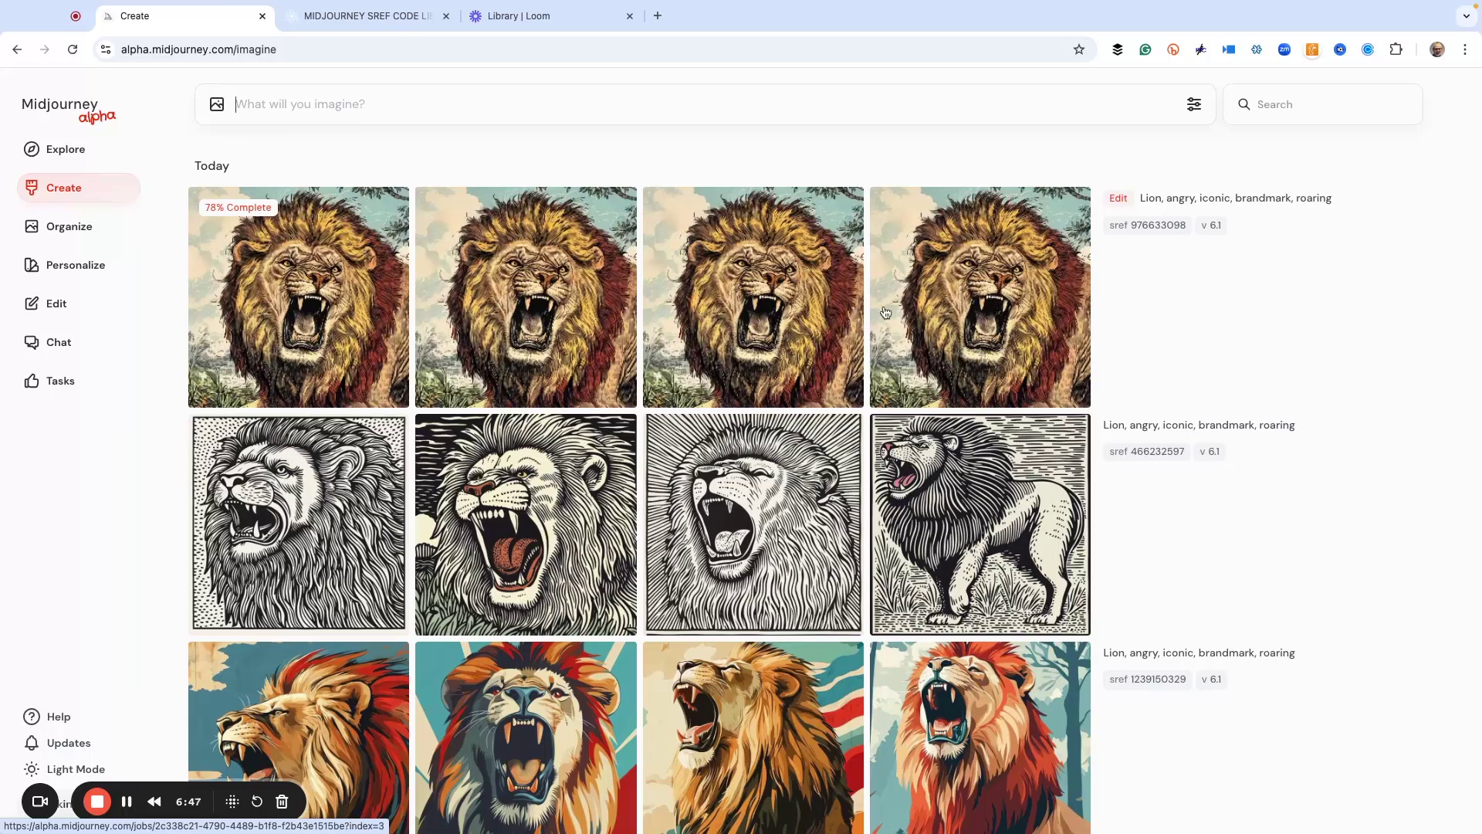
- Once the edit job finishes, open the fourth edited lion in detail view
{"action": "mouse_move", "coordinate": [932, 312]}
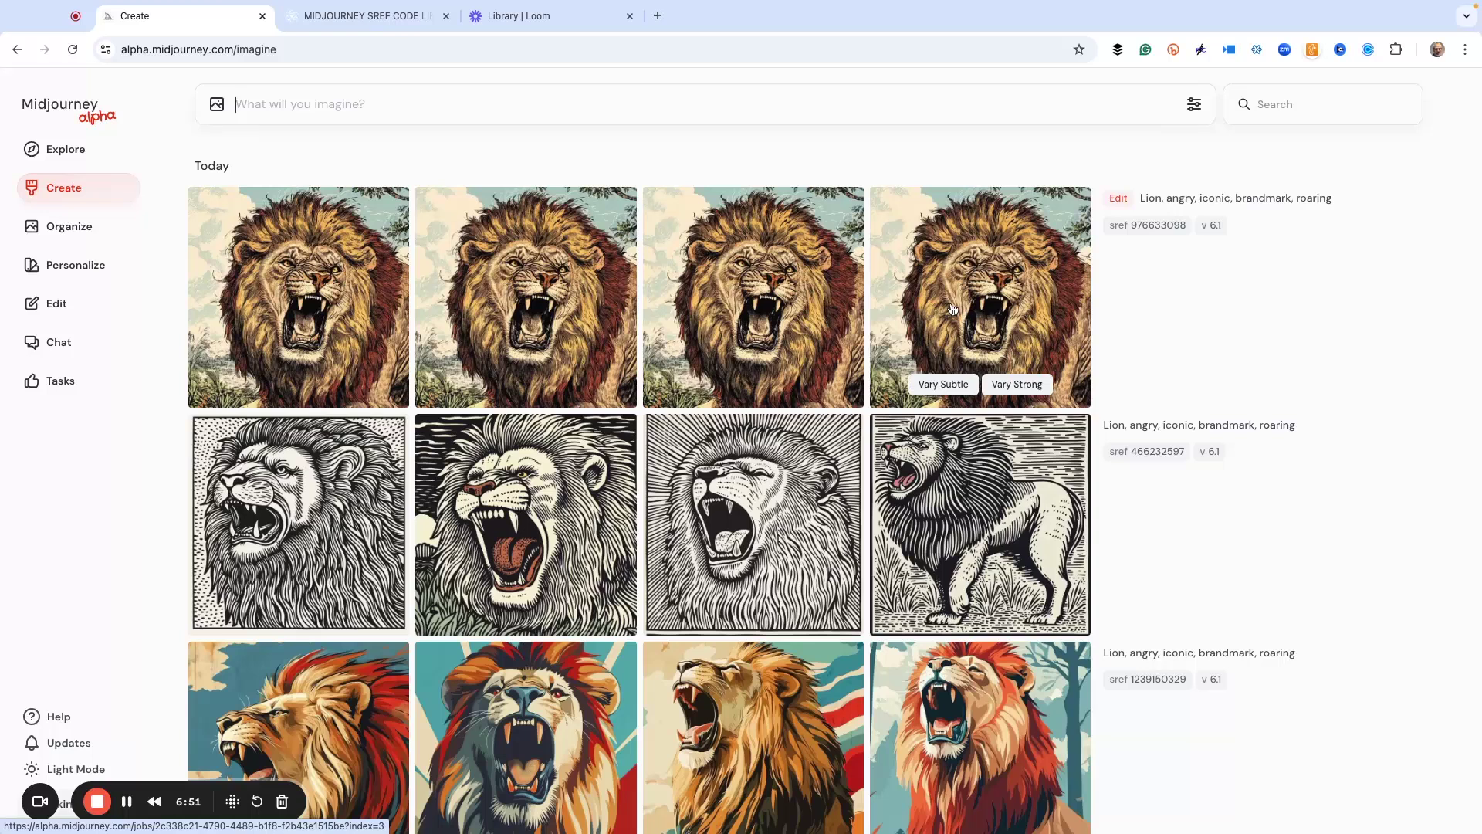
{"action": "left_click", "coordinate": [953, 309]}
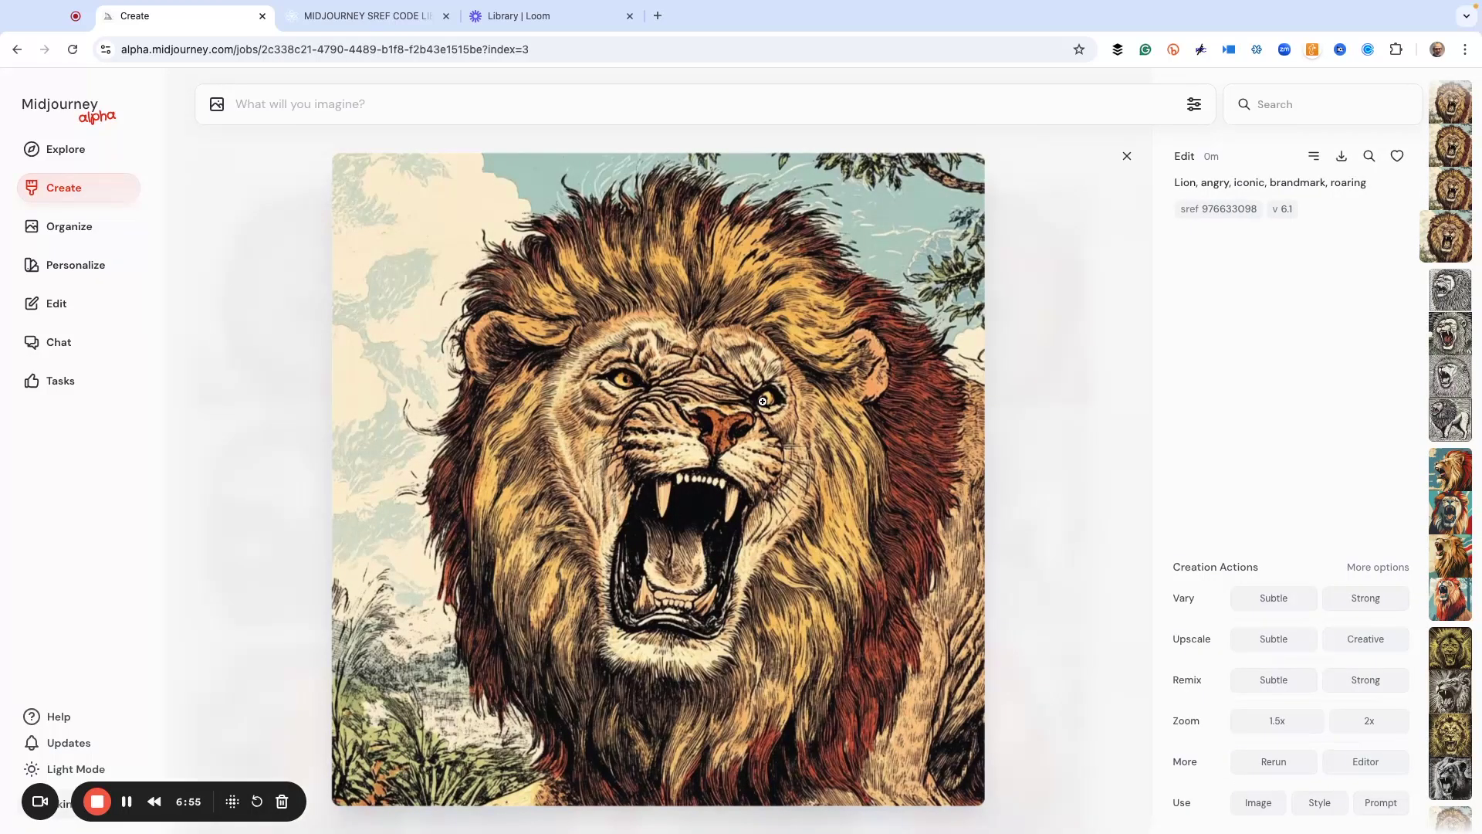
- Queue a Subtle upscale of the fourth edited lion
{"action": "left_click", "coordinate": [1264, 641]}
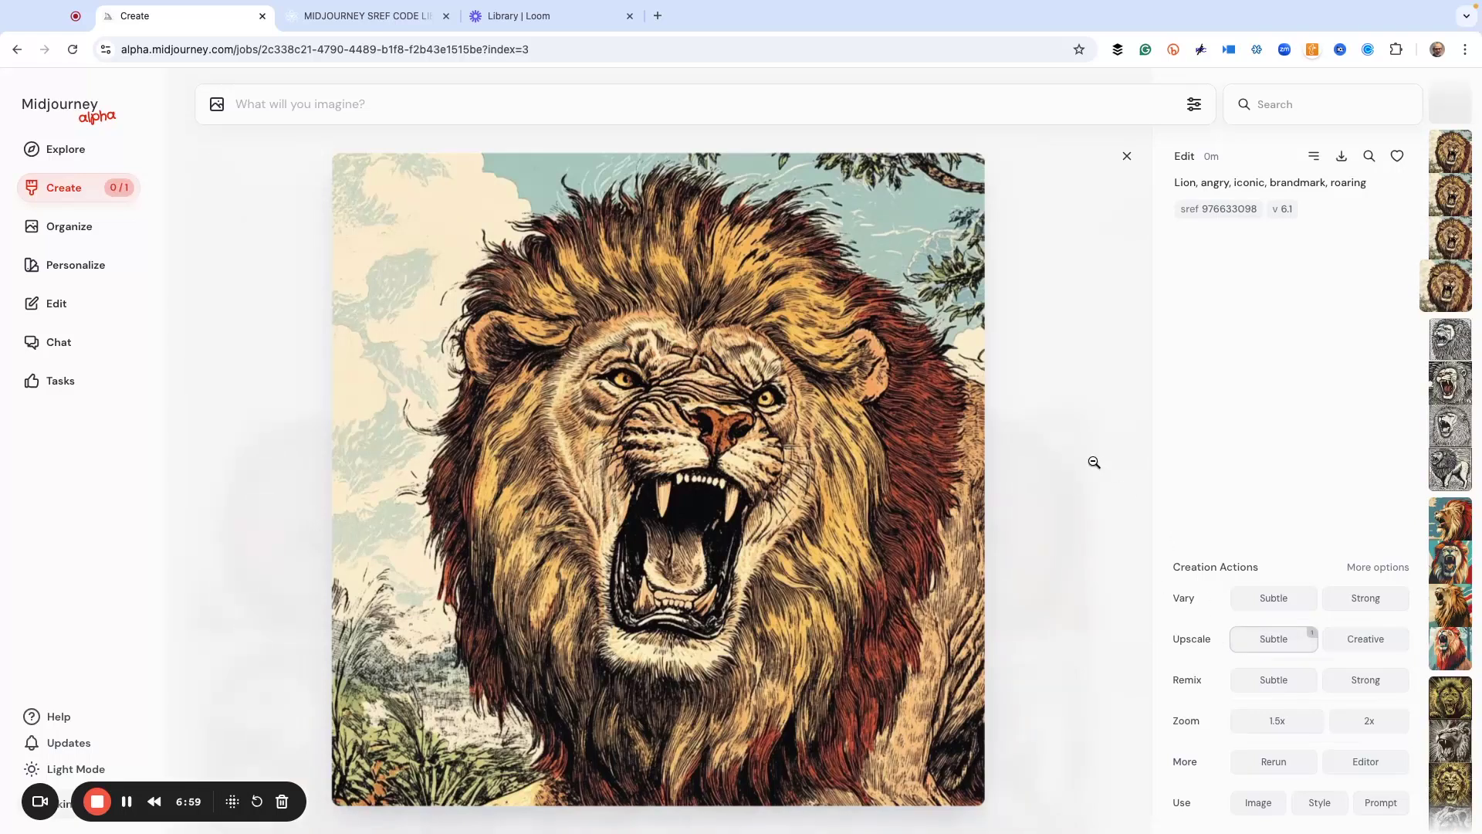